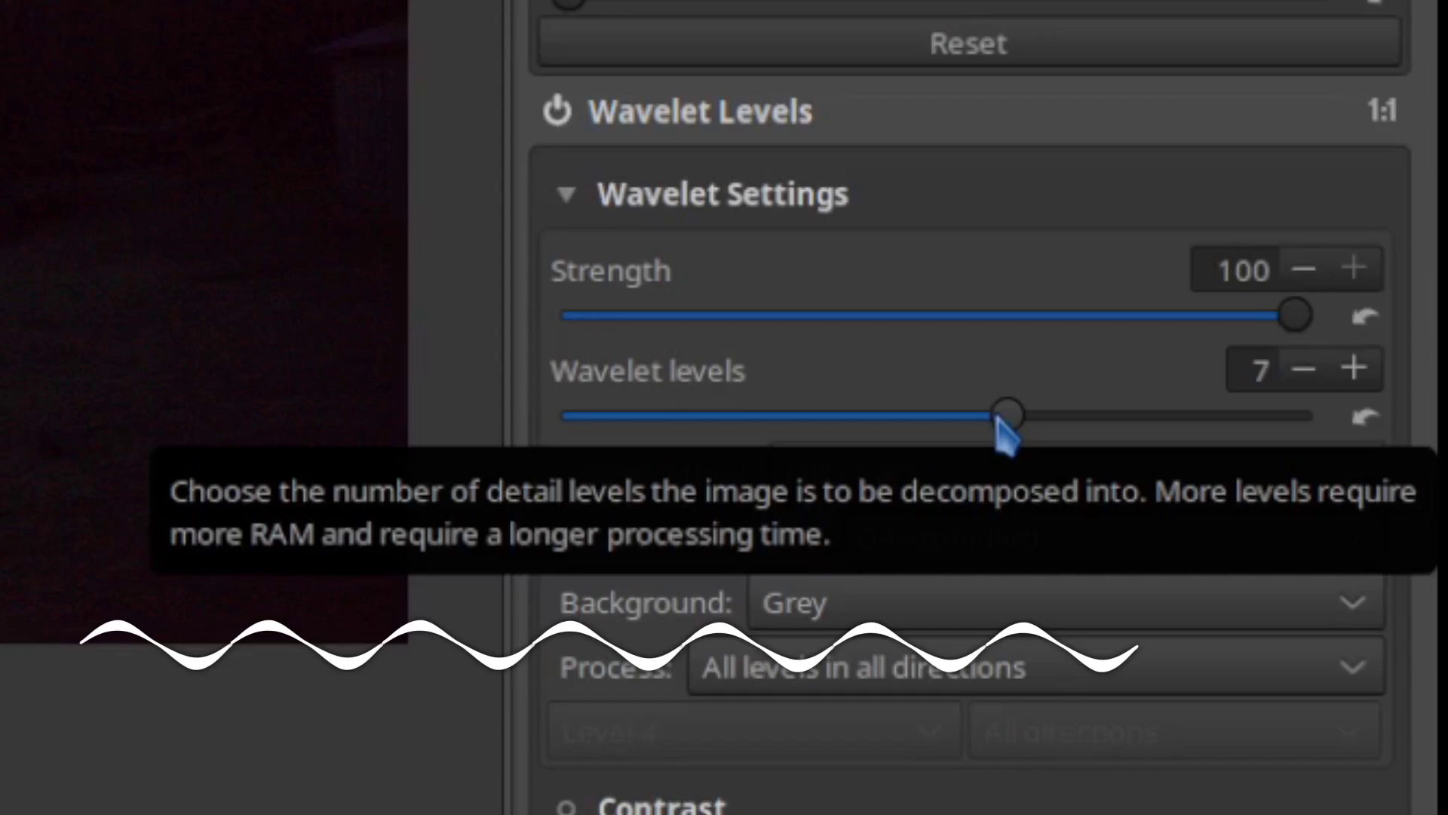
- Keep Full image tiling, set Edge performance to D14 - high, and set Background to Residual
{"action": "scroll", "coordinate": [997, 416], "scroll_direction": "up", "scroll_amount": 2}
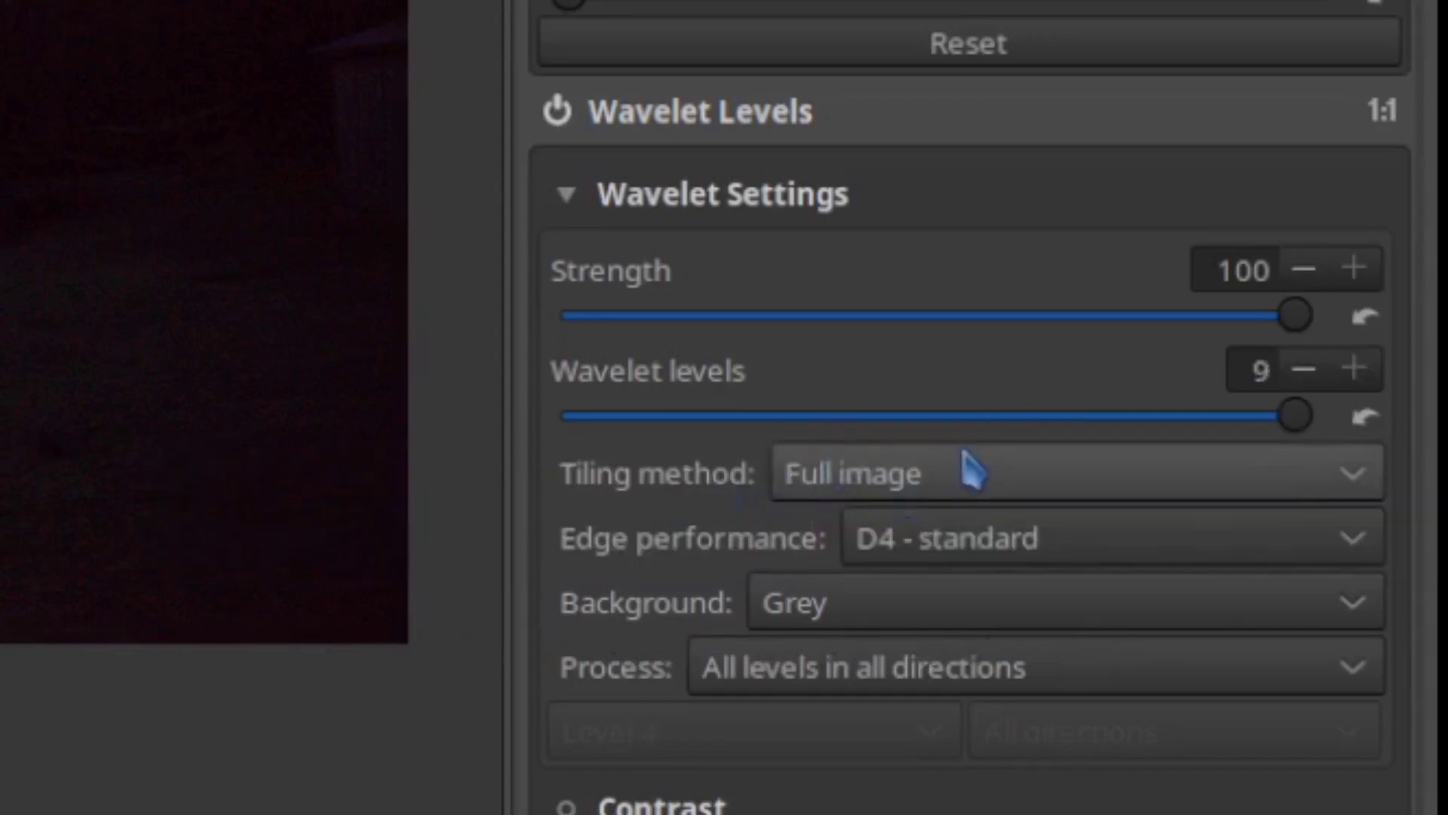
{"action": "left_click", "coordinate": [983, 494]}
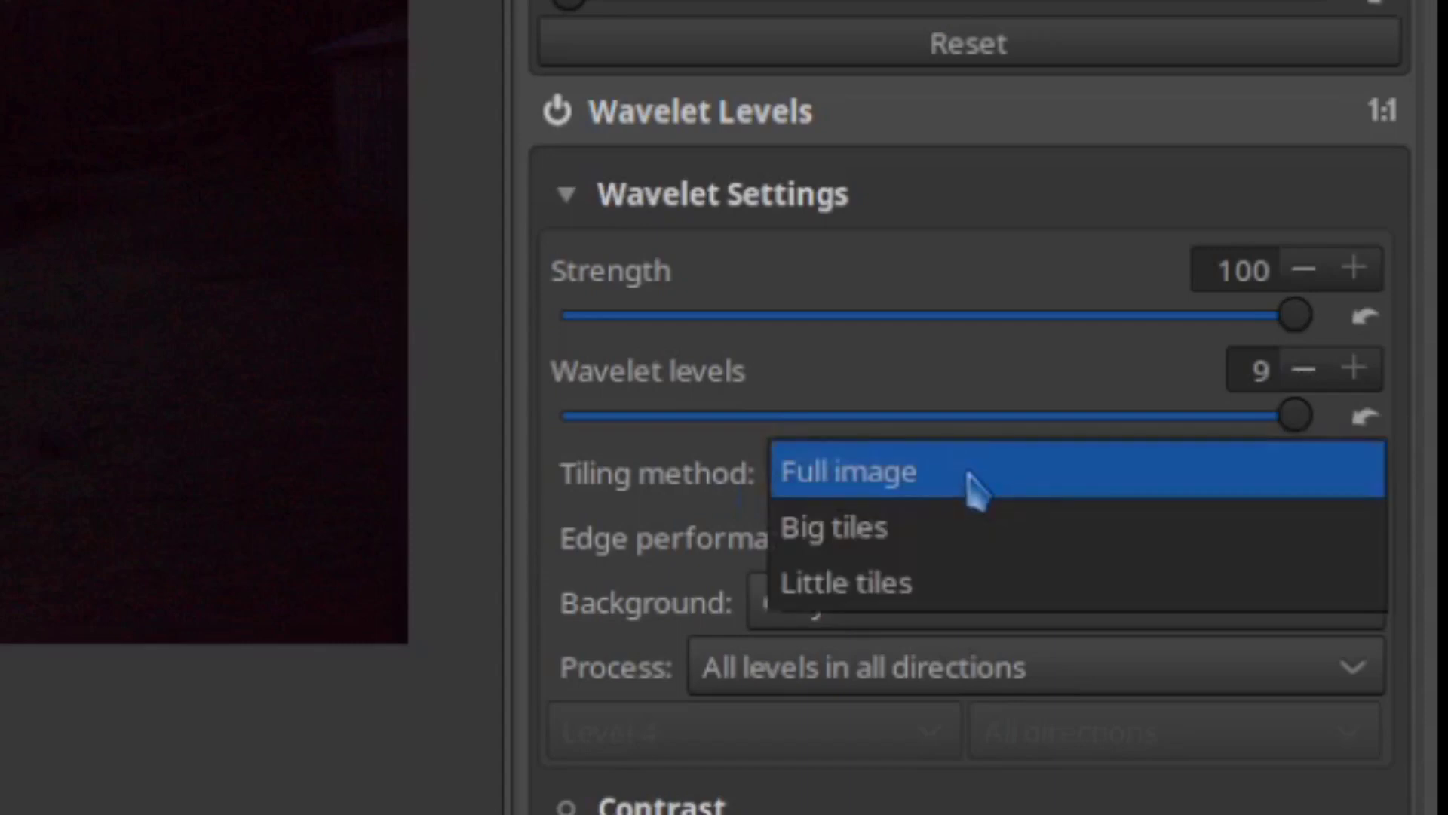
{"action": "left_click", "coordinate": [952, 472]}
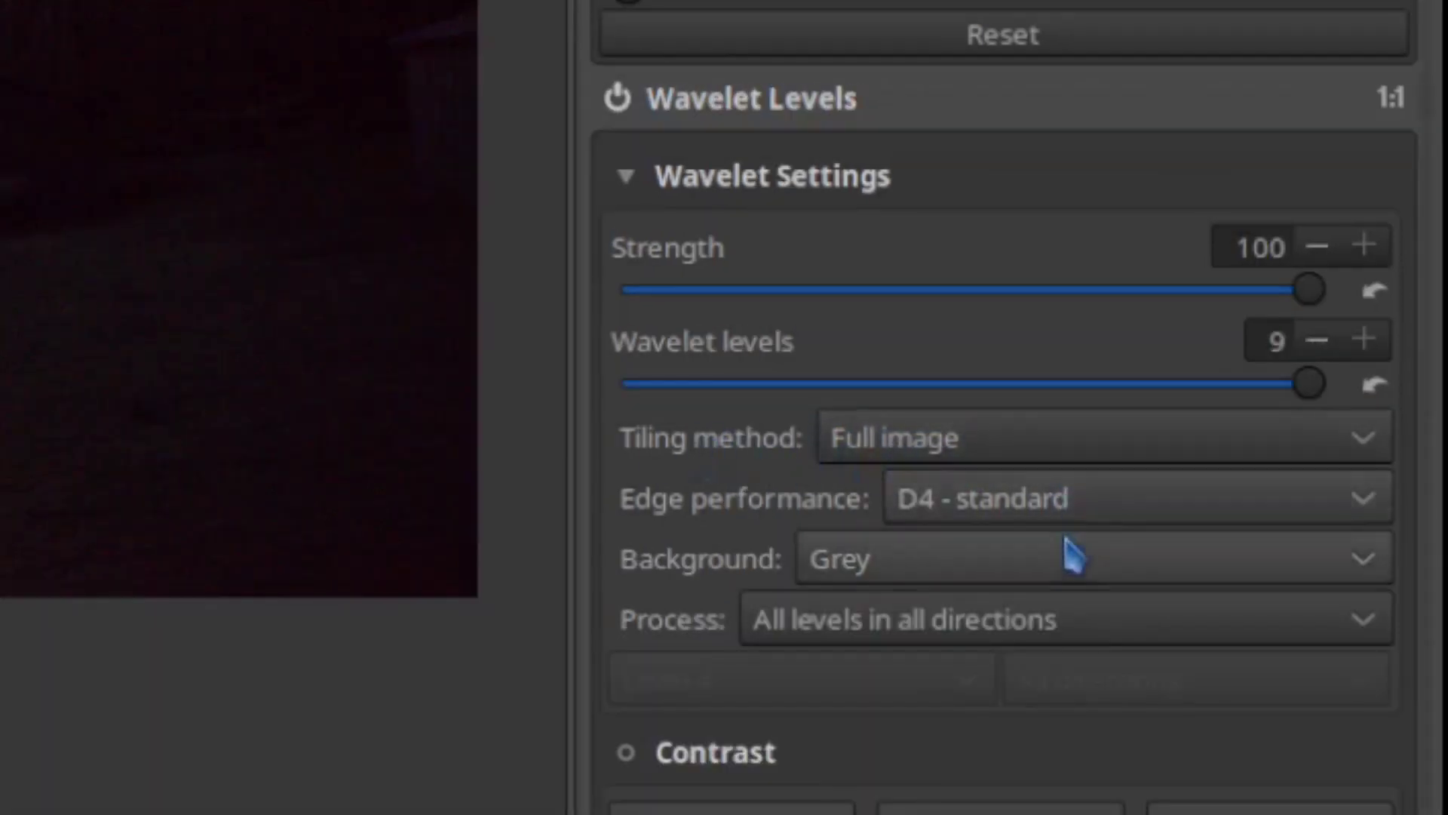
{"action": "left_click", "coordinate": [988, 504]}
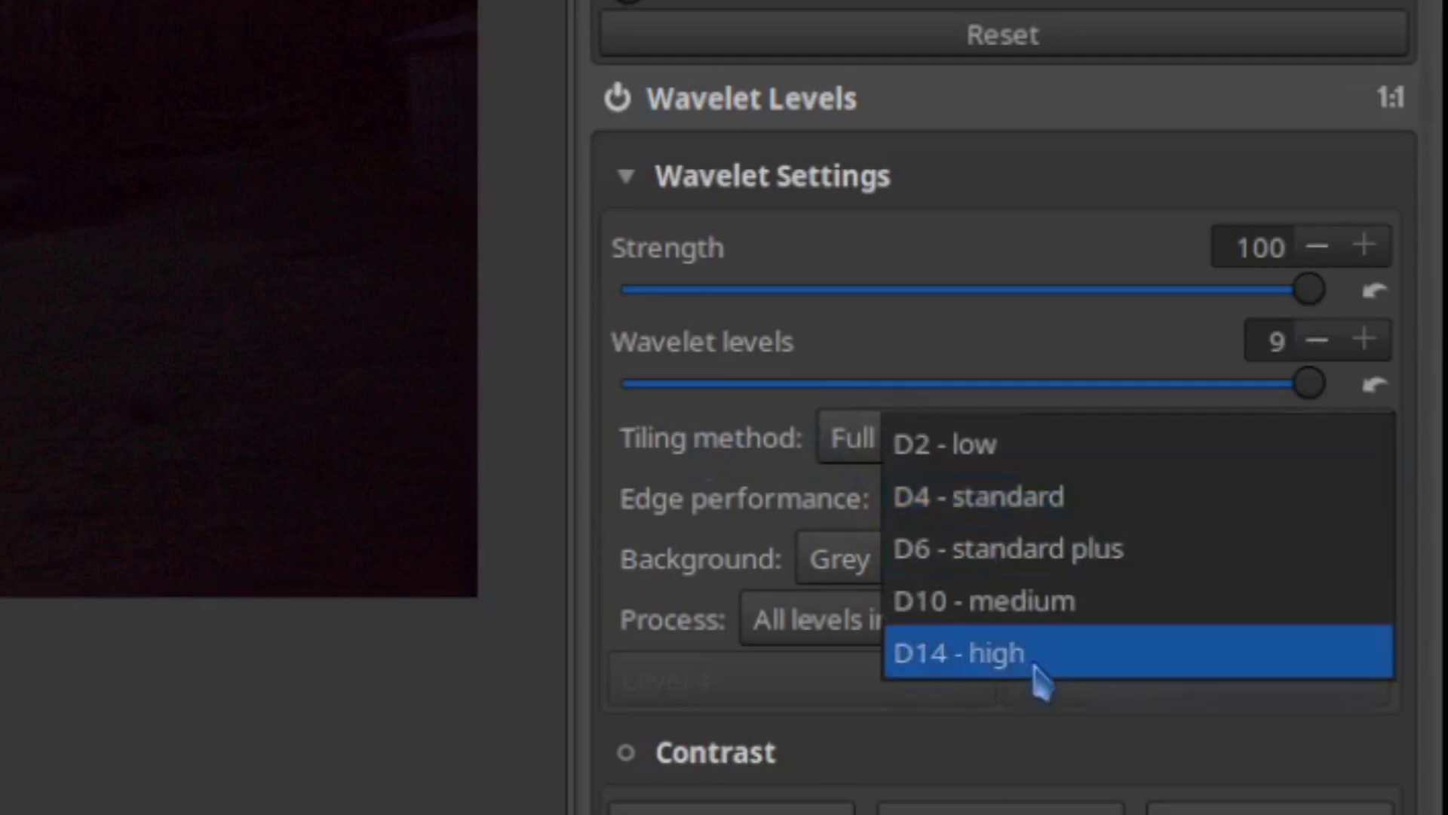
{"action": "left_click", "coordinate": [1030, 655]}
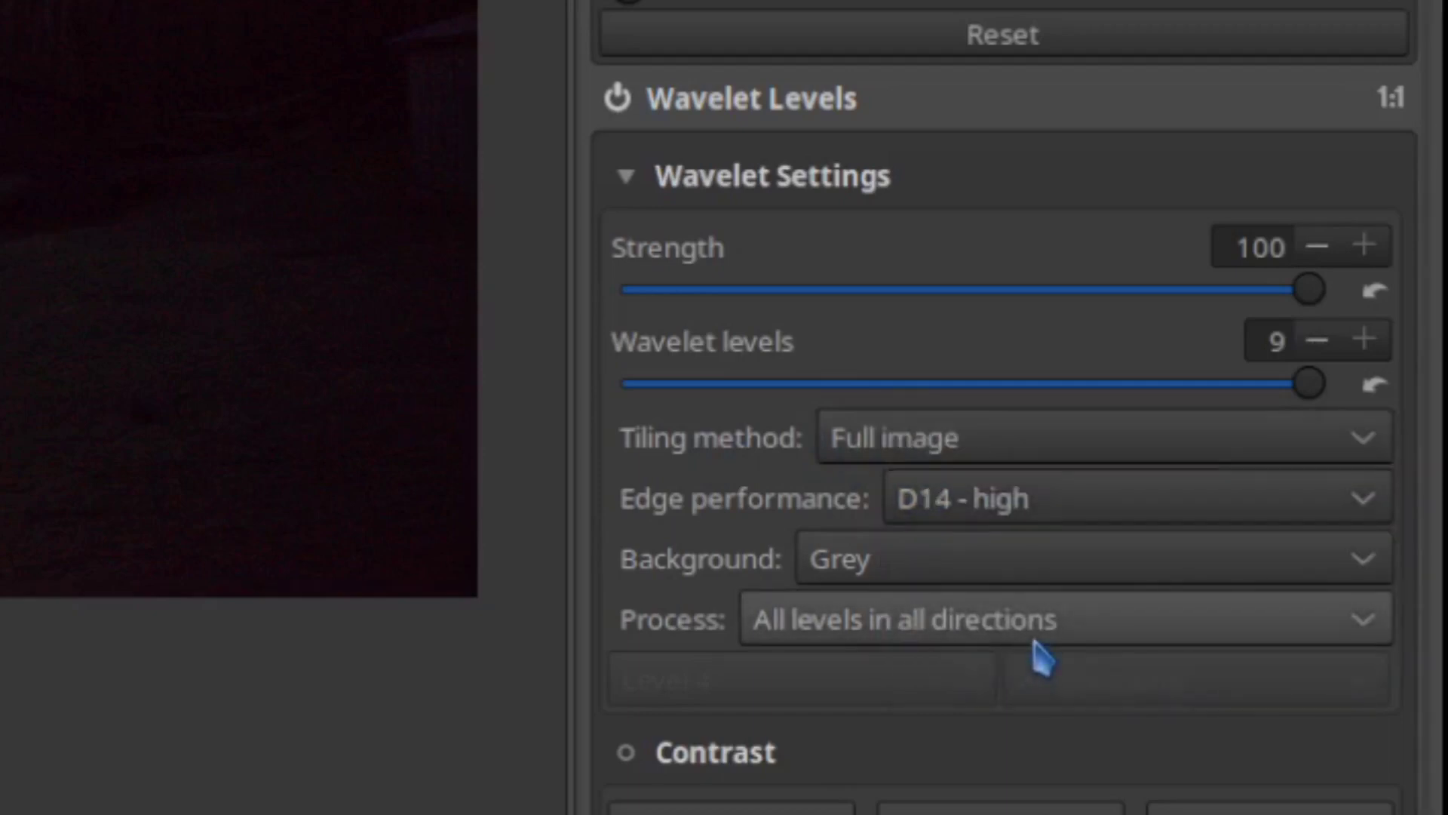
{"action": "left_click", "coordinate": [905, 572]}
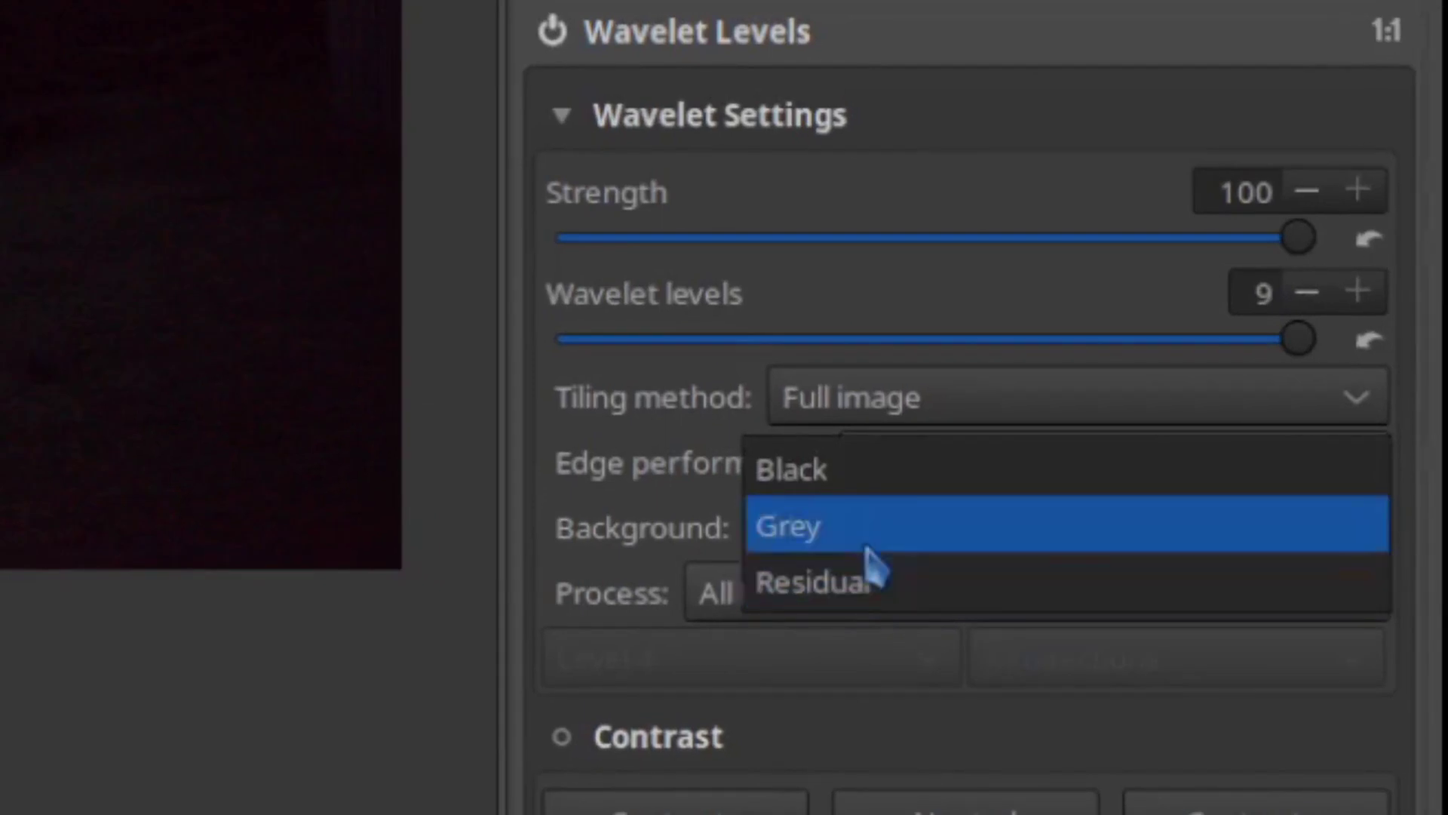
{"action": "left_click", "coordinate": [866, 587]}
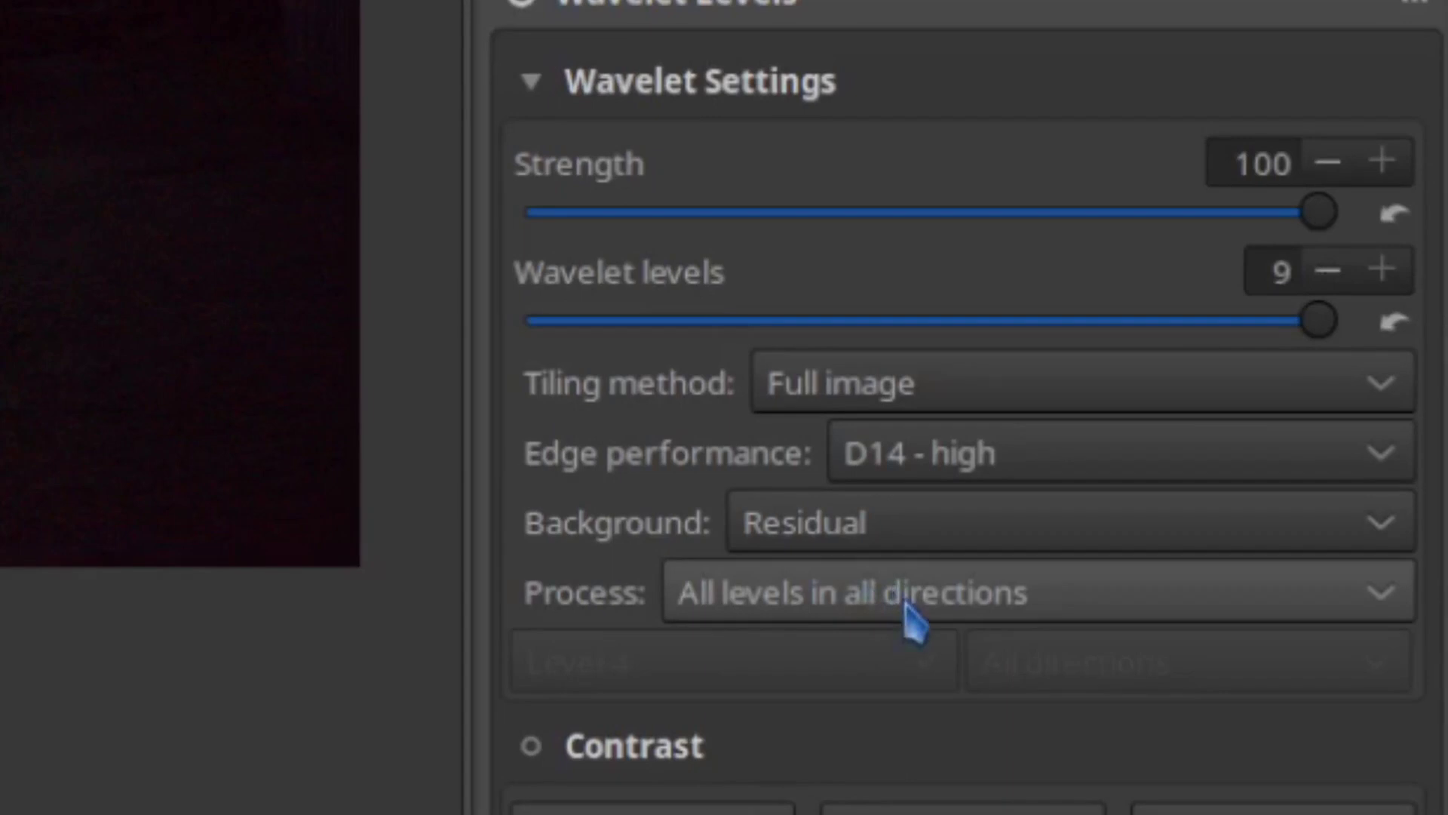
- Switch the wavelet Process to One level and target Level 9
{"action": "left_click", "coordinate": [910, 596]}
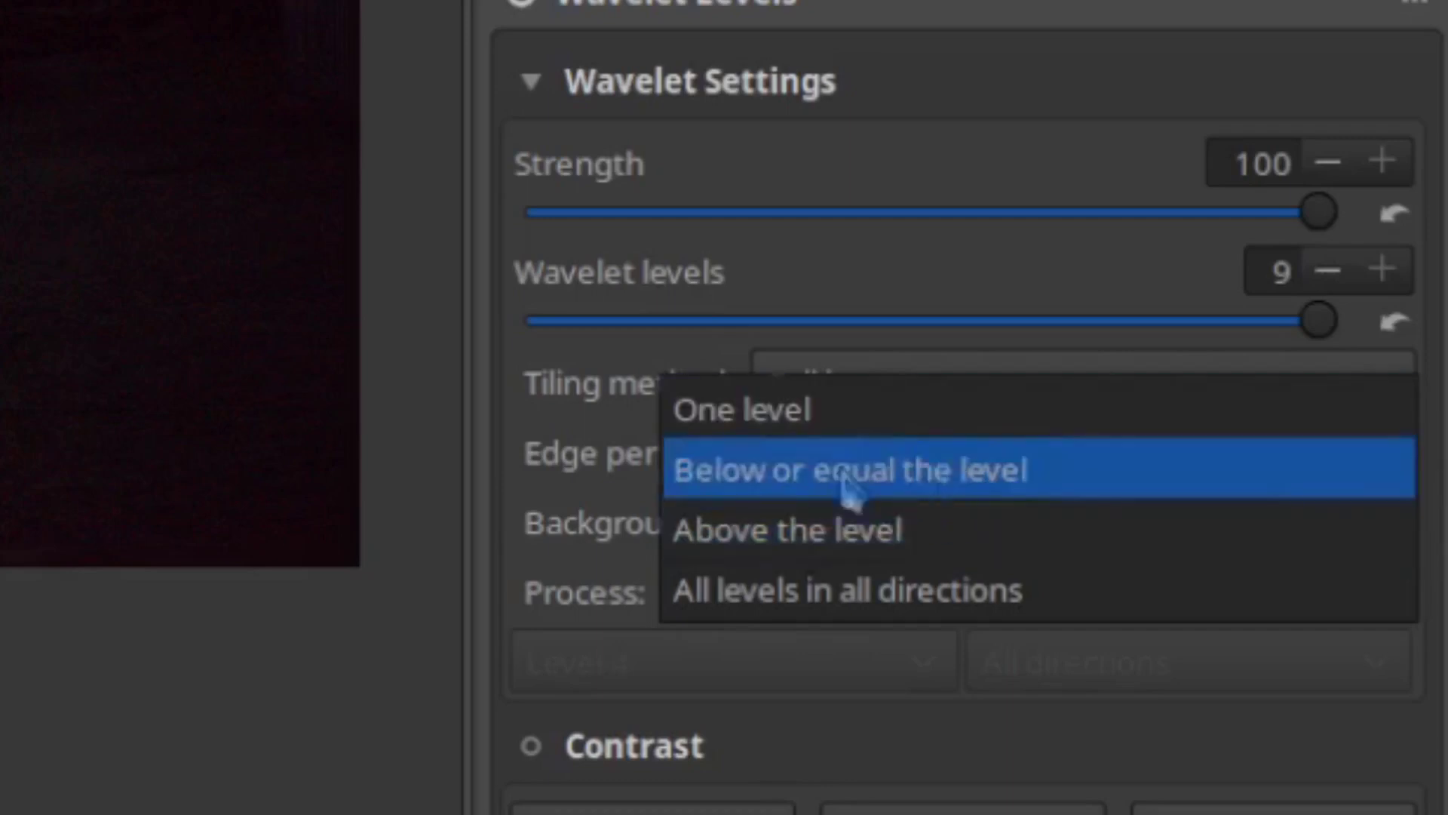
{"action": "left_click", "coordinate": [878, 430]}
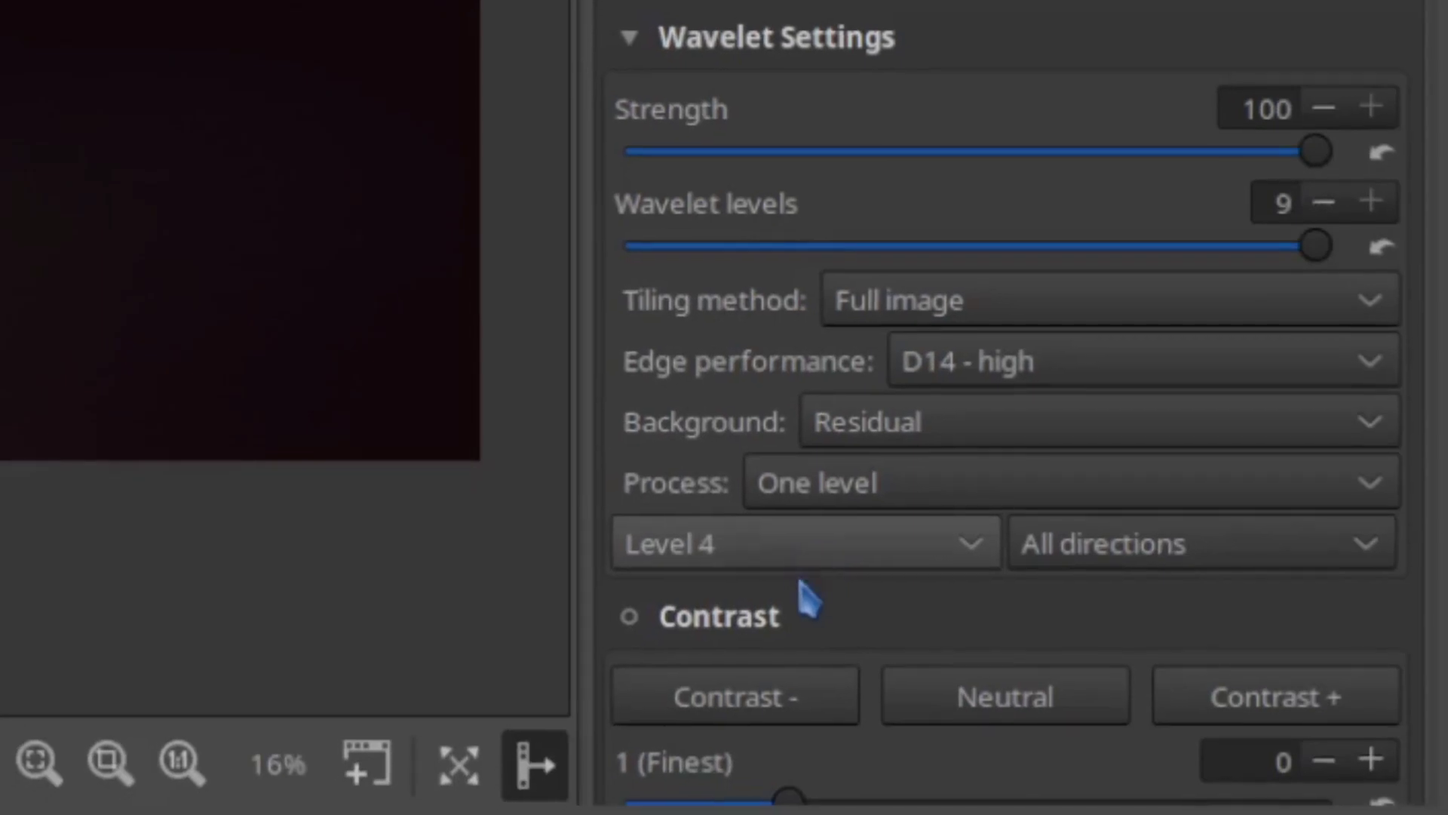
{"action": "left_click", "coordinate": [880, 550]}
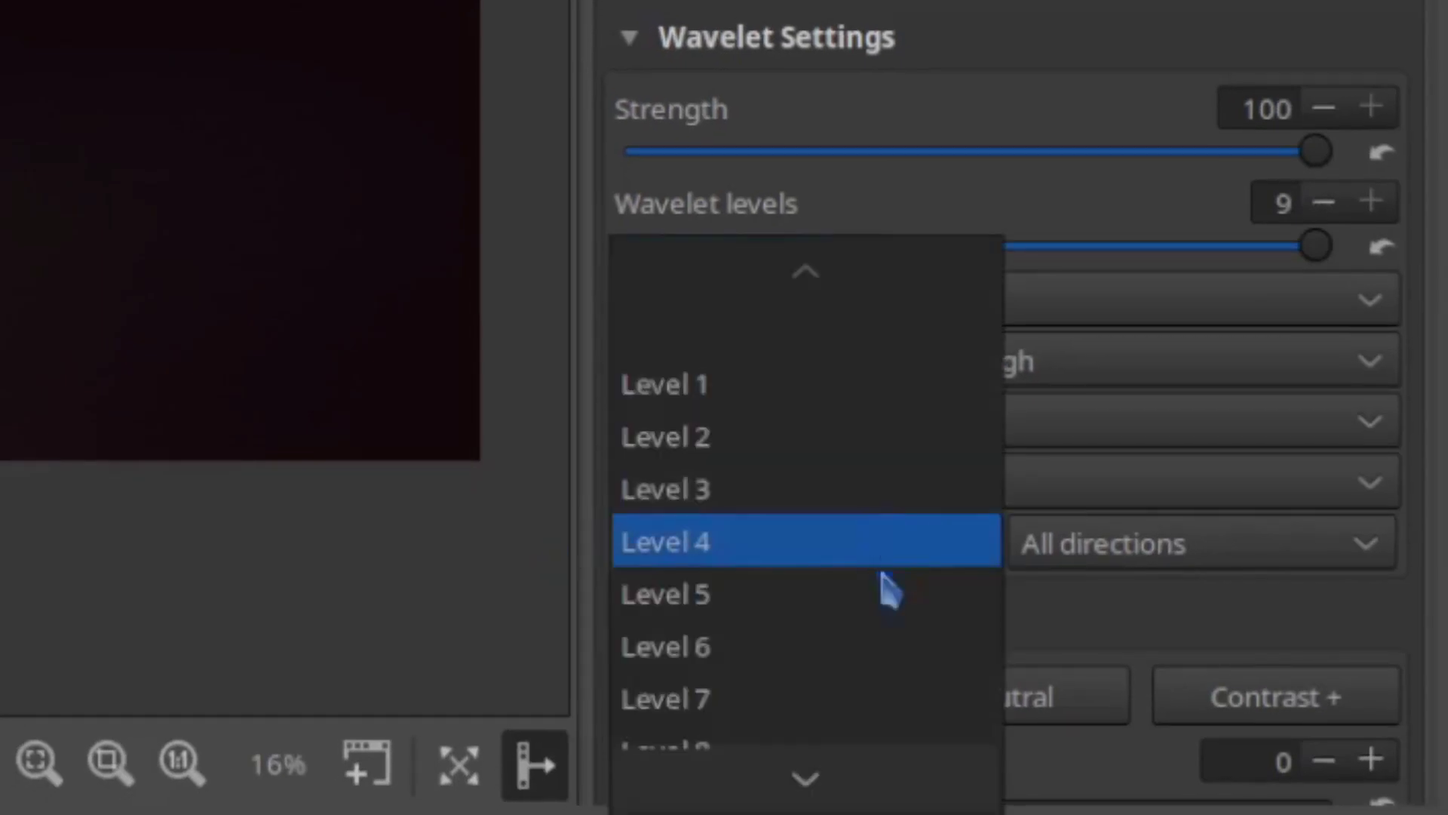
{"action": "left_click", "coordinate": [847, 686]}
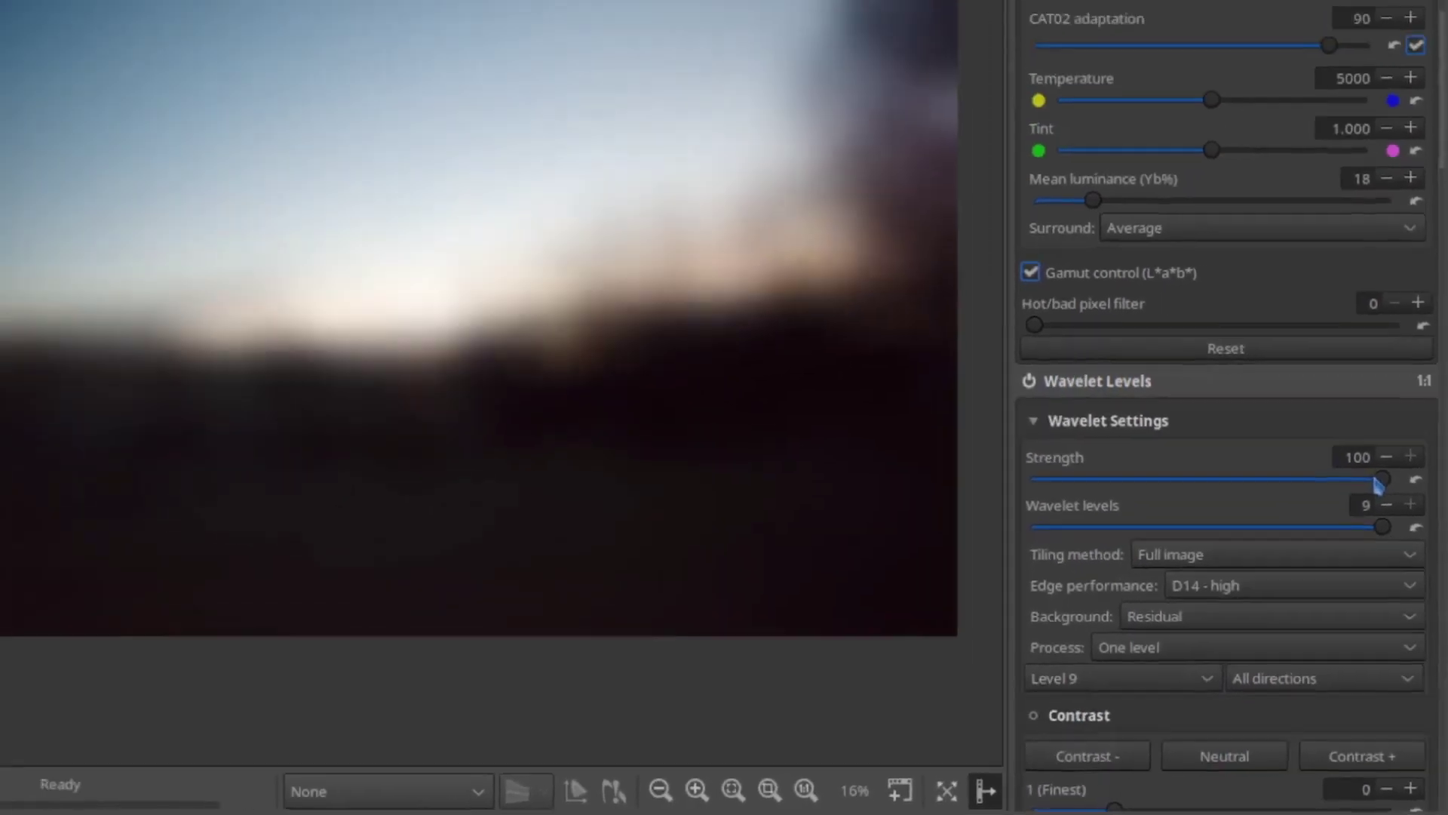
- Lower the Wavelet Levels Strength slider from 100 to about 50
{"action": "scroll", "coordinate": [1282, 343], "scroll_direction": "down", "scroll_amount": 2}
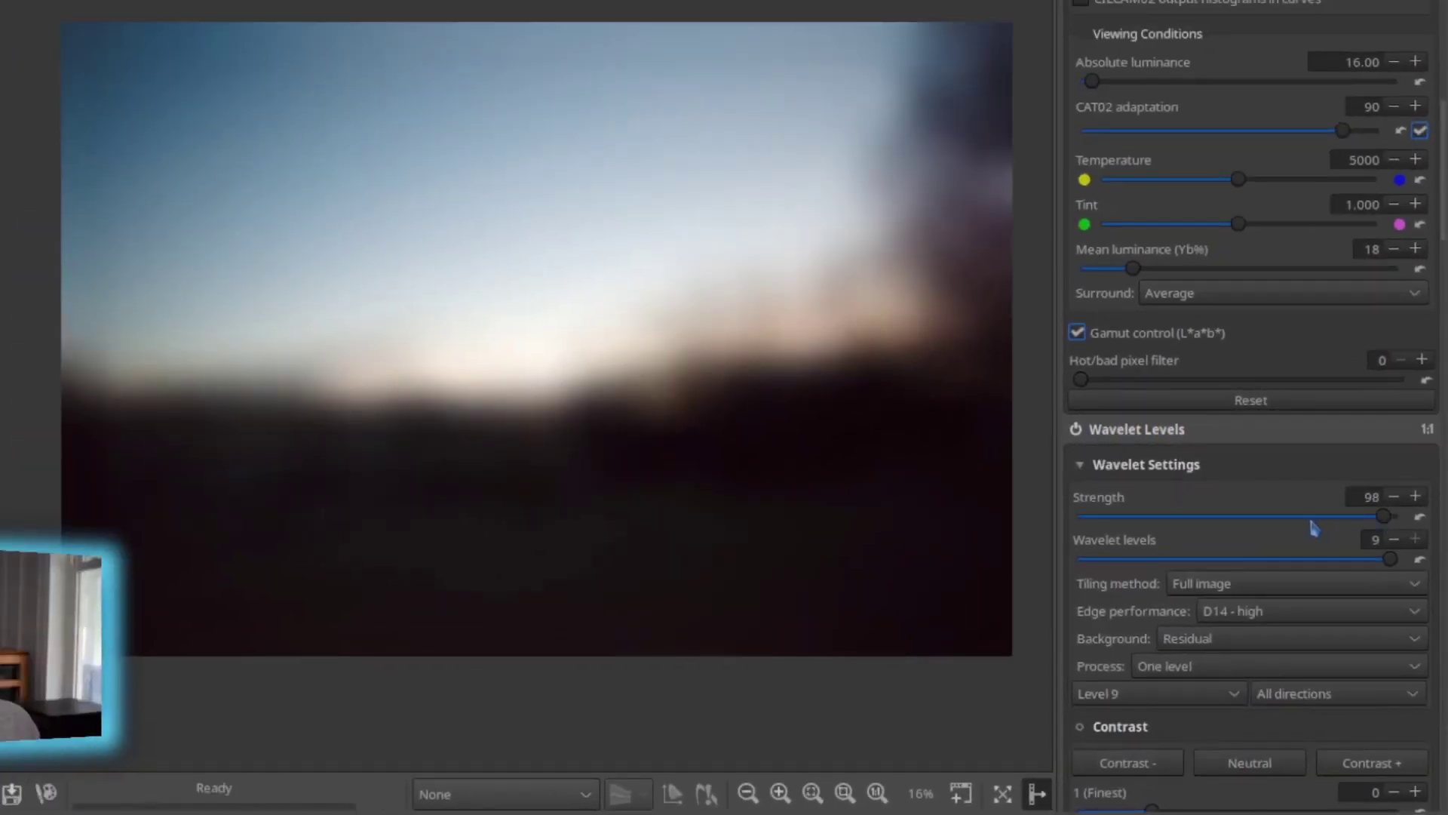
{"action": "left_click_drag", "start_coordinate": [1257, 522], "coordinate": [1230, 522]}
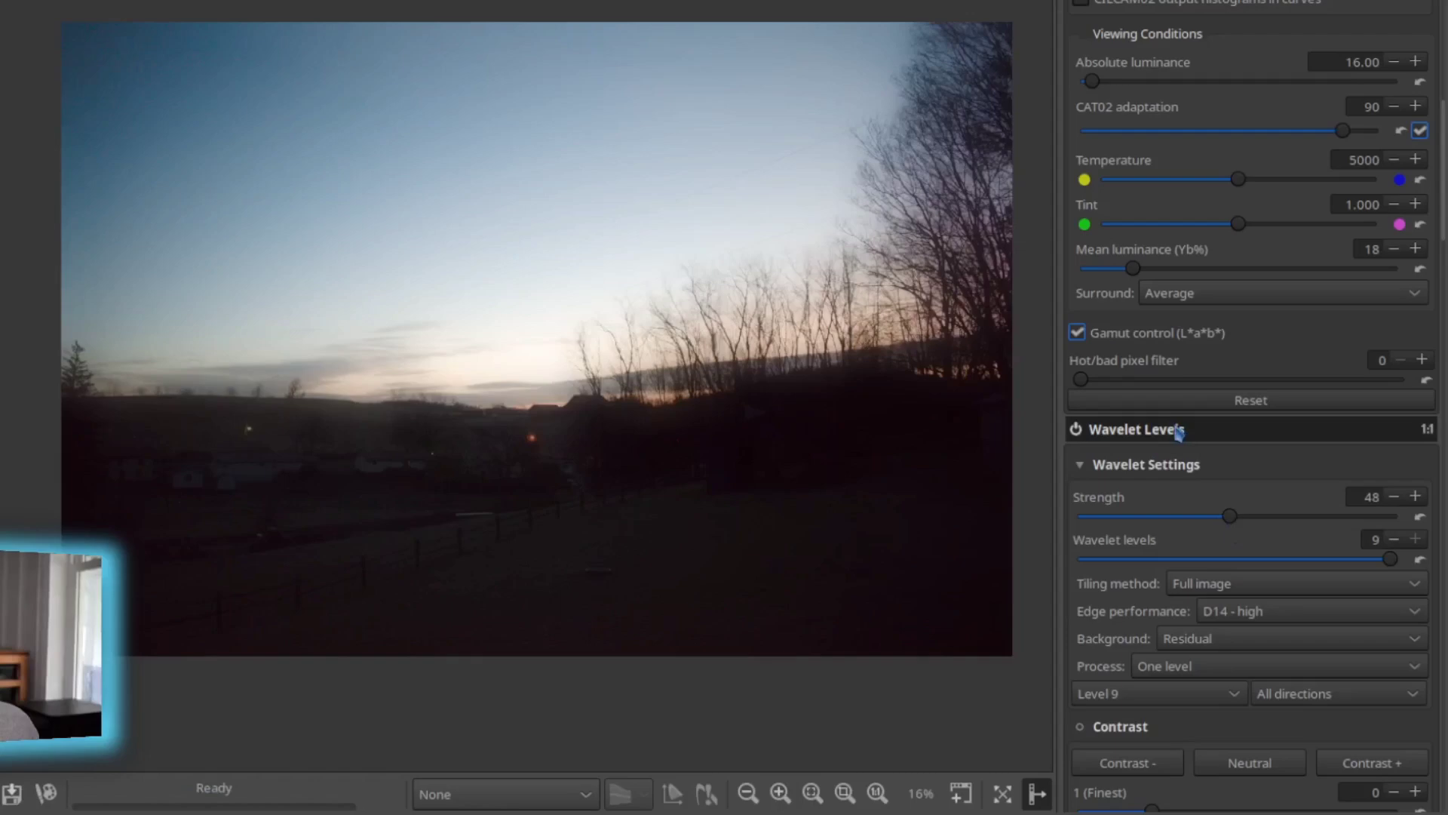
{"action": "left_click_drag", "start_coordinate": [1230, 518], "coordinate": [1275, 526]}
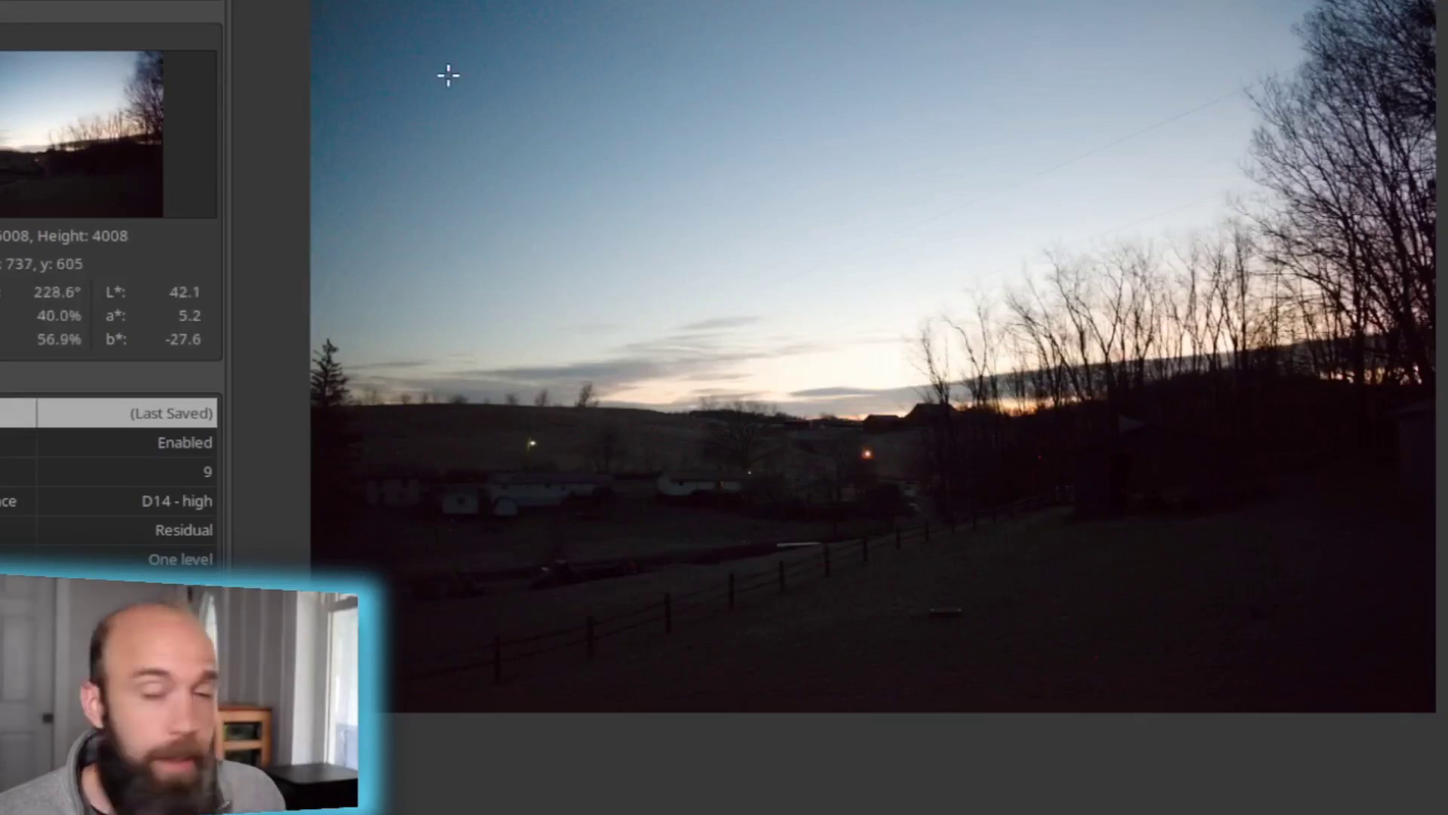
- Zoom the preview to 100% on the dusk sky to inspect the remaining grain
{"action": "scroll", "coordinate": [448, 74], "scroll_direction": "up", "scroll_amount": 4}
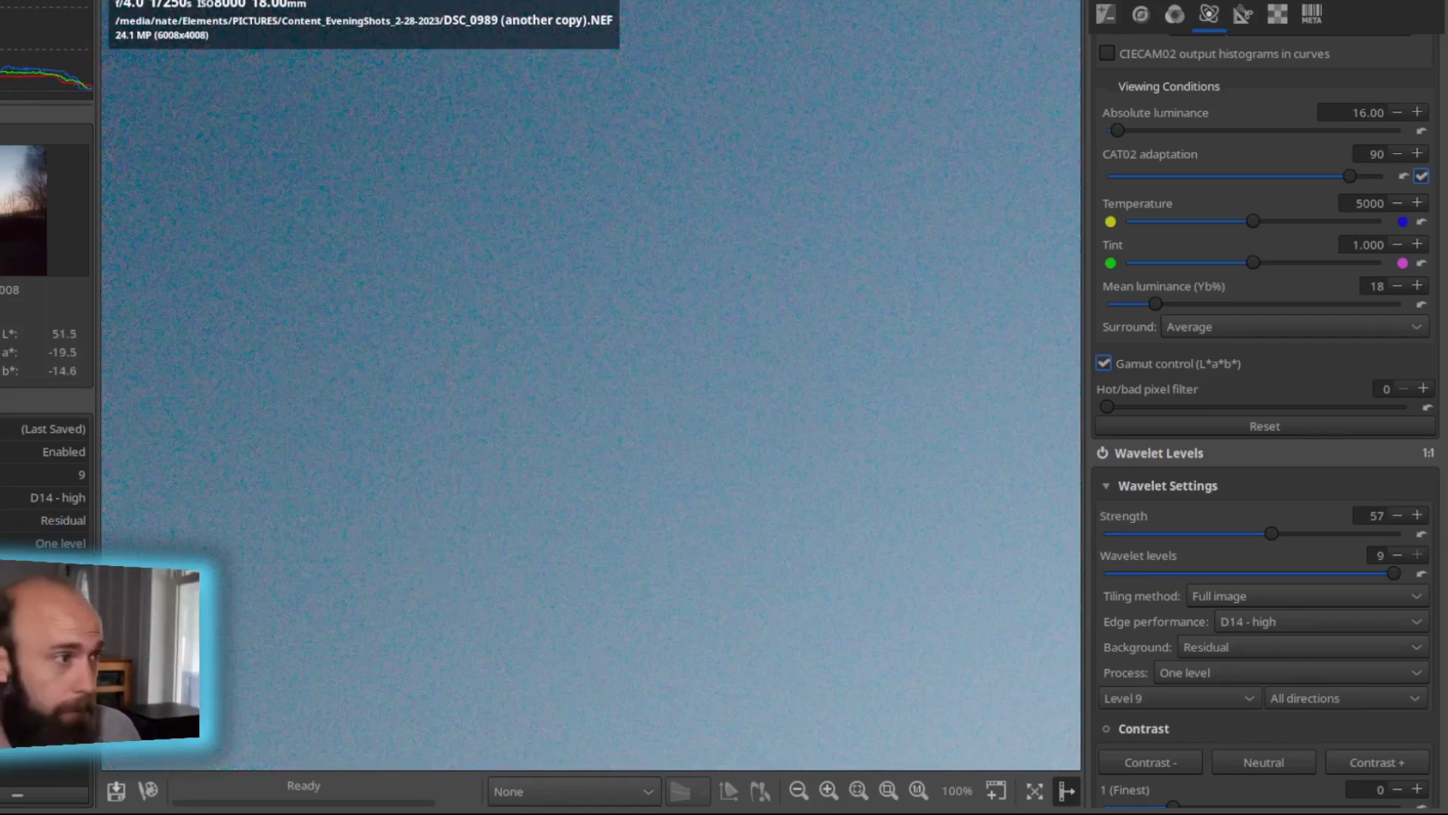
{"action": "scroll", "coordinate": [425, 500], "scroll_direction": "down", "scroll_amount": 4}
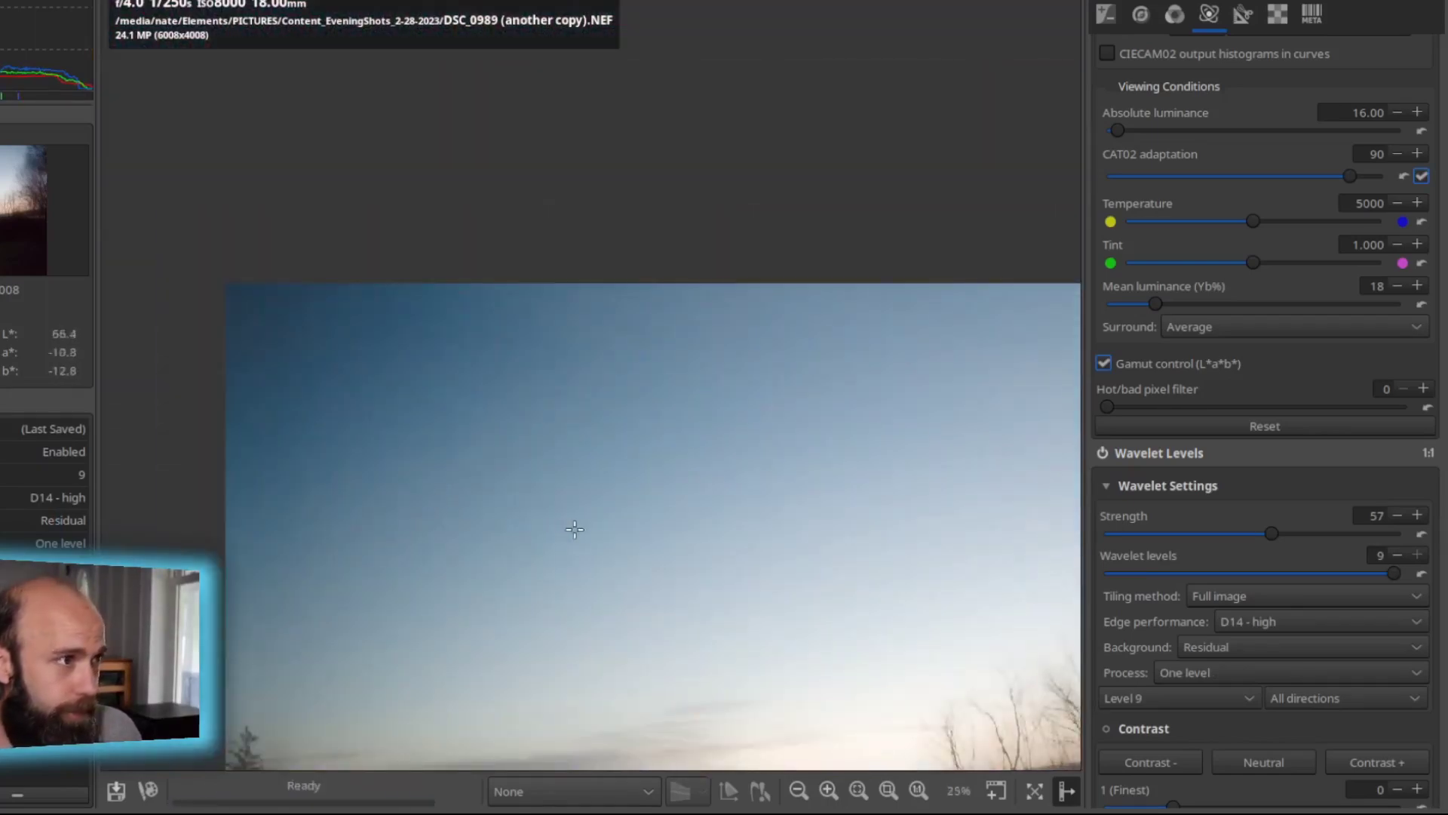
{"action": "scroll", "coordinate": [575, 530], "scroll_direction": "down", "scroll_amount": 1}
{"action": "left_click_drag", "start_coordinate": [640, 538], "coordinate": [543, 393]}
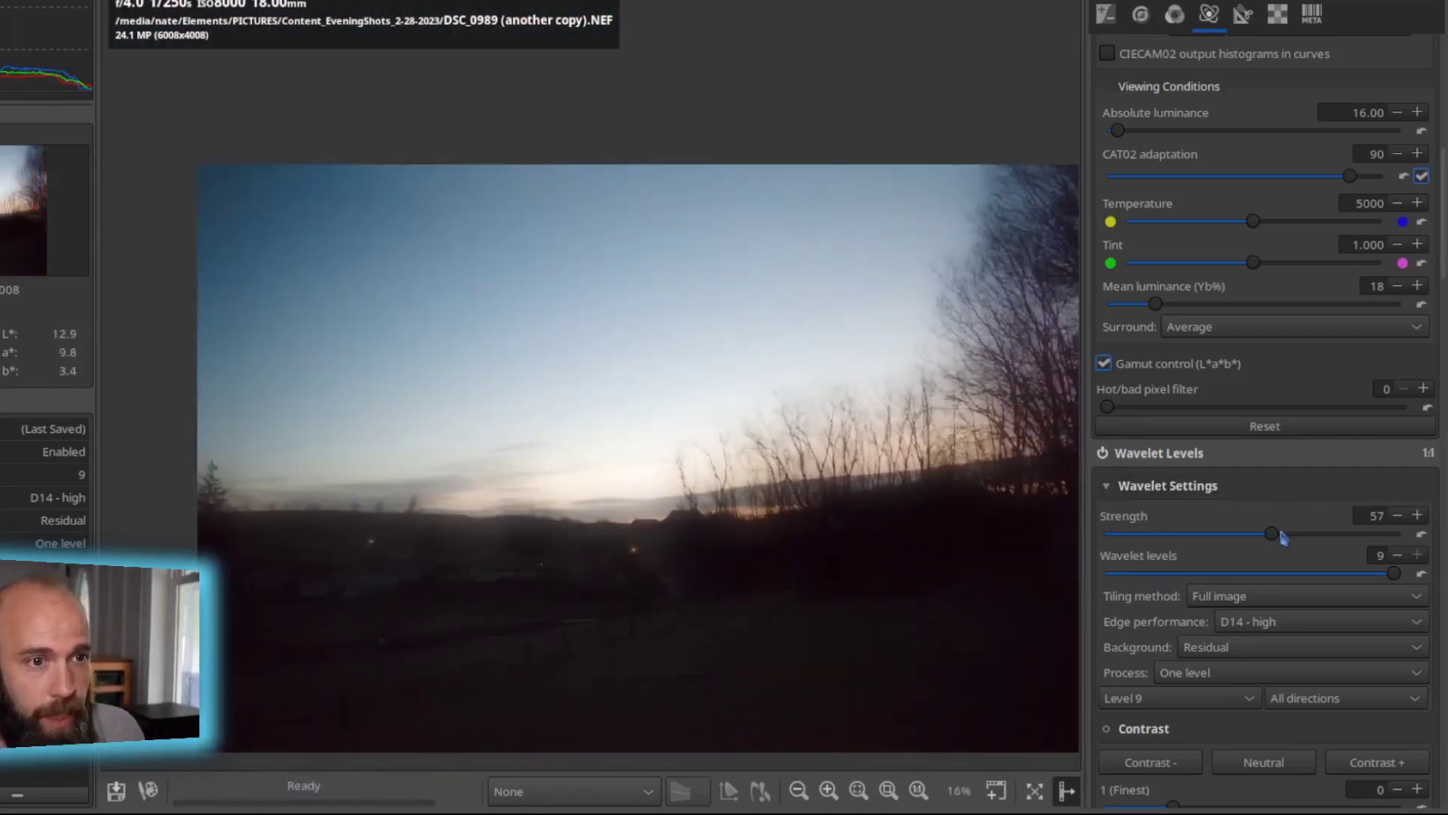
{"action": "left_click_drag", "start_coordinate": [1273, 535], "coordinate": [1294, 535]}
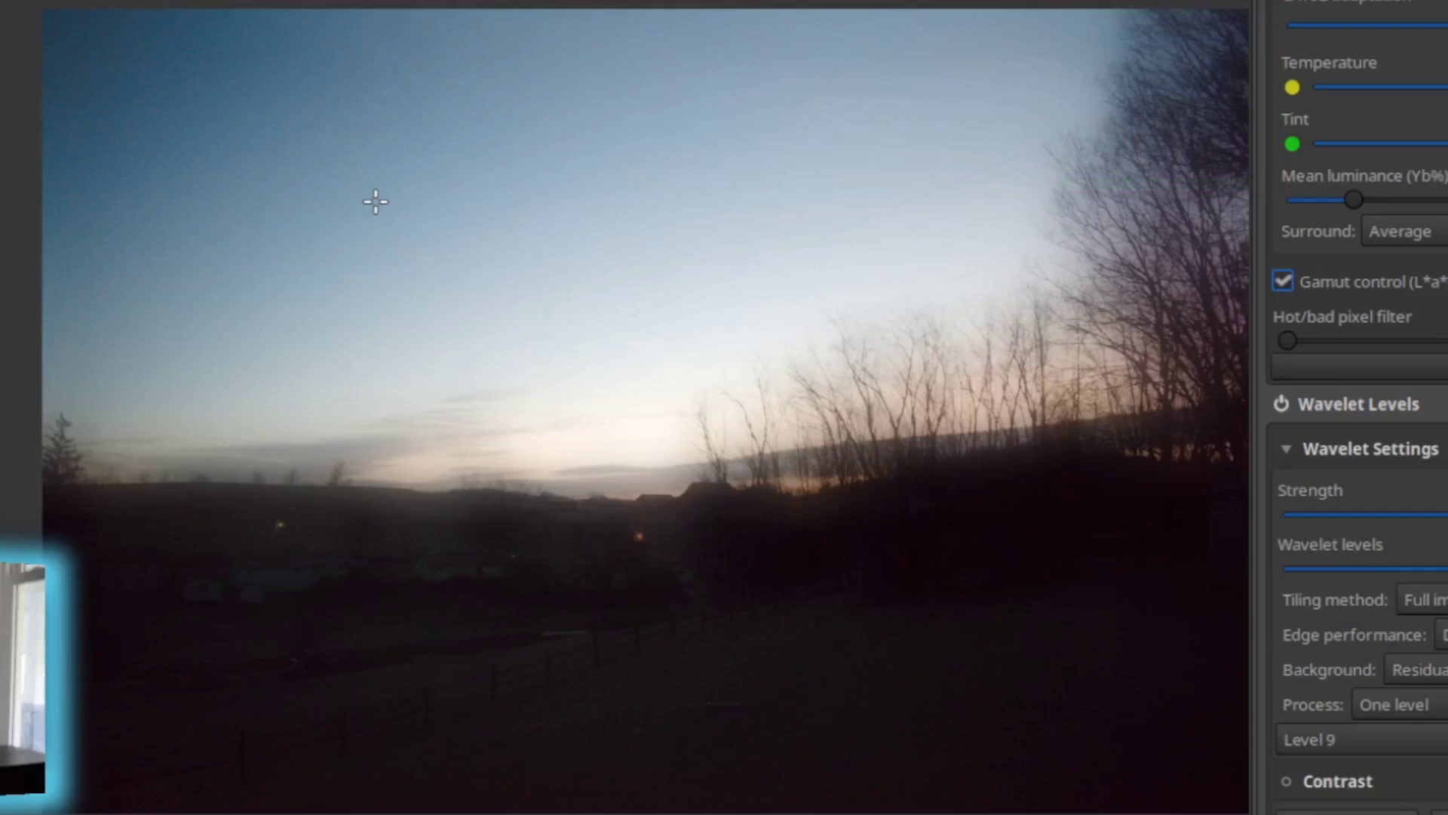
{"action": "scroll", "coordinate": [139, 70], "scroll_direction": "up", "scroll_amount": 3}
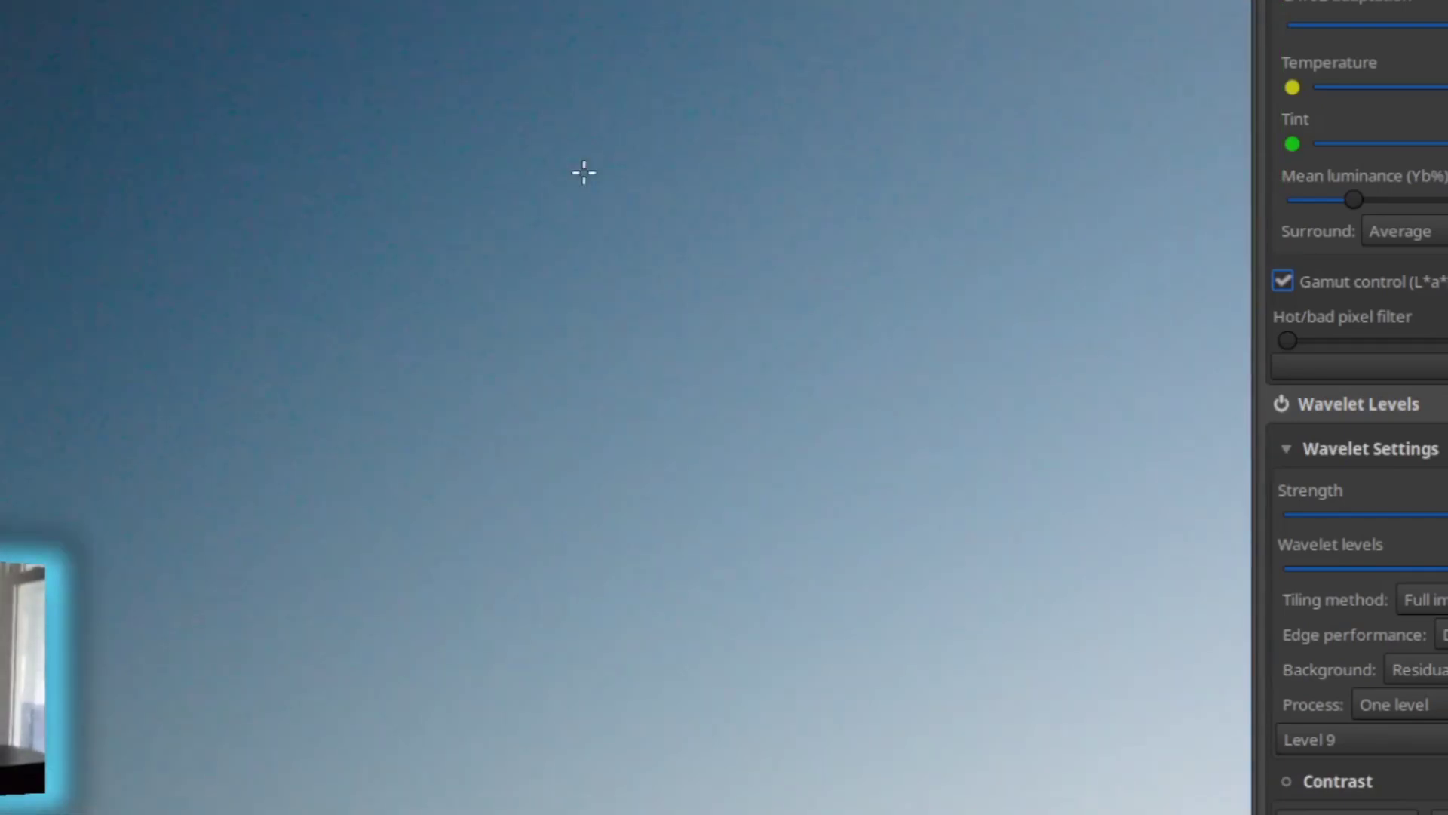
{"action": "scroll", "coordinate": [583, 172], "scroll_direction": "down", "scroll_amount": 3}
{"action": "scroll", "coordinate": [798, 324], "scroll_direction": "down", "scroll_amount": 1}
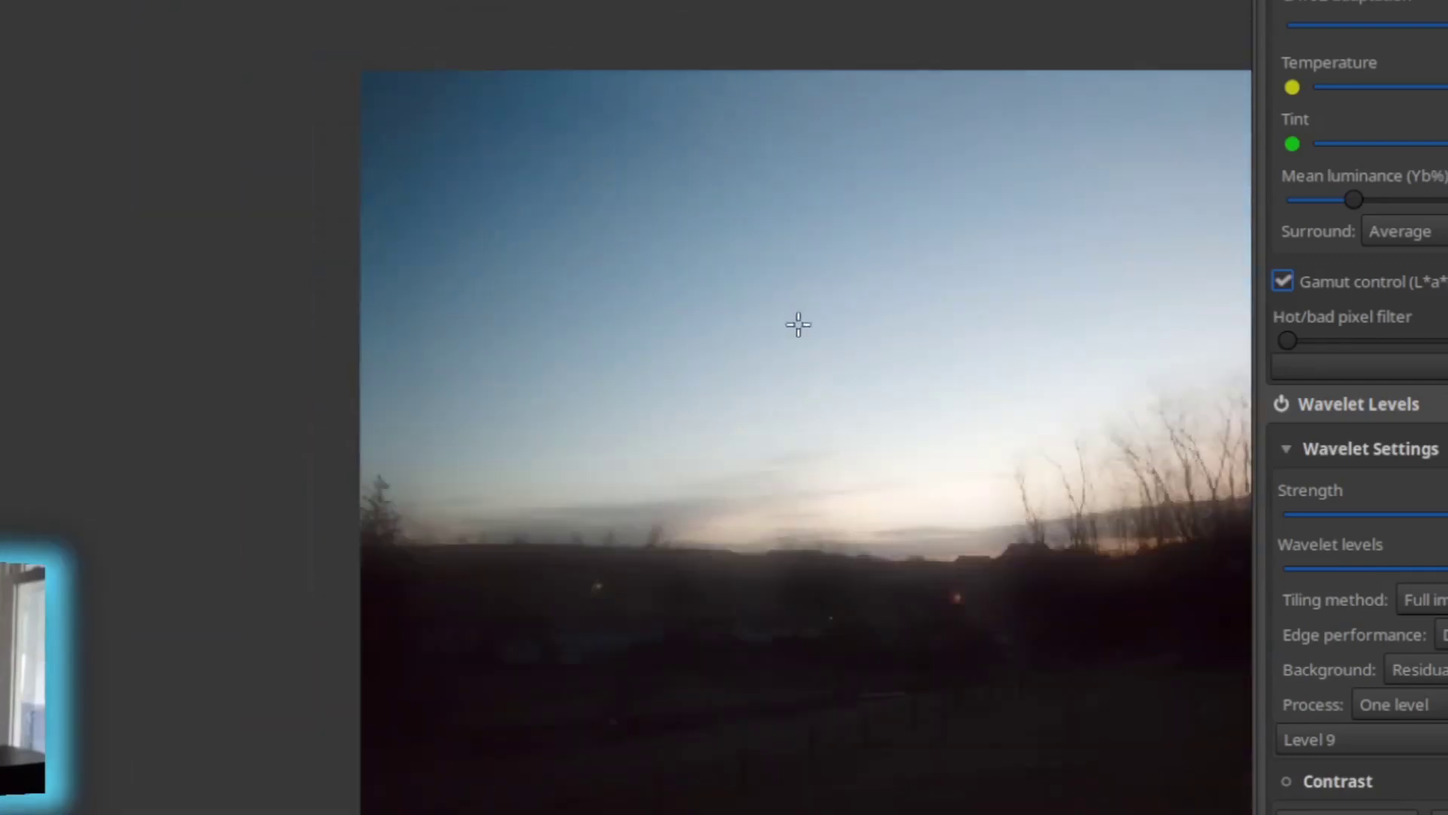
{"action": "scroll", "coordinate": [483, 196], "scroll_direction": "down", "scroll_amount": 1}
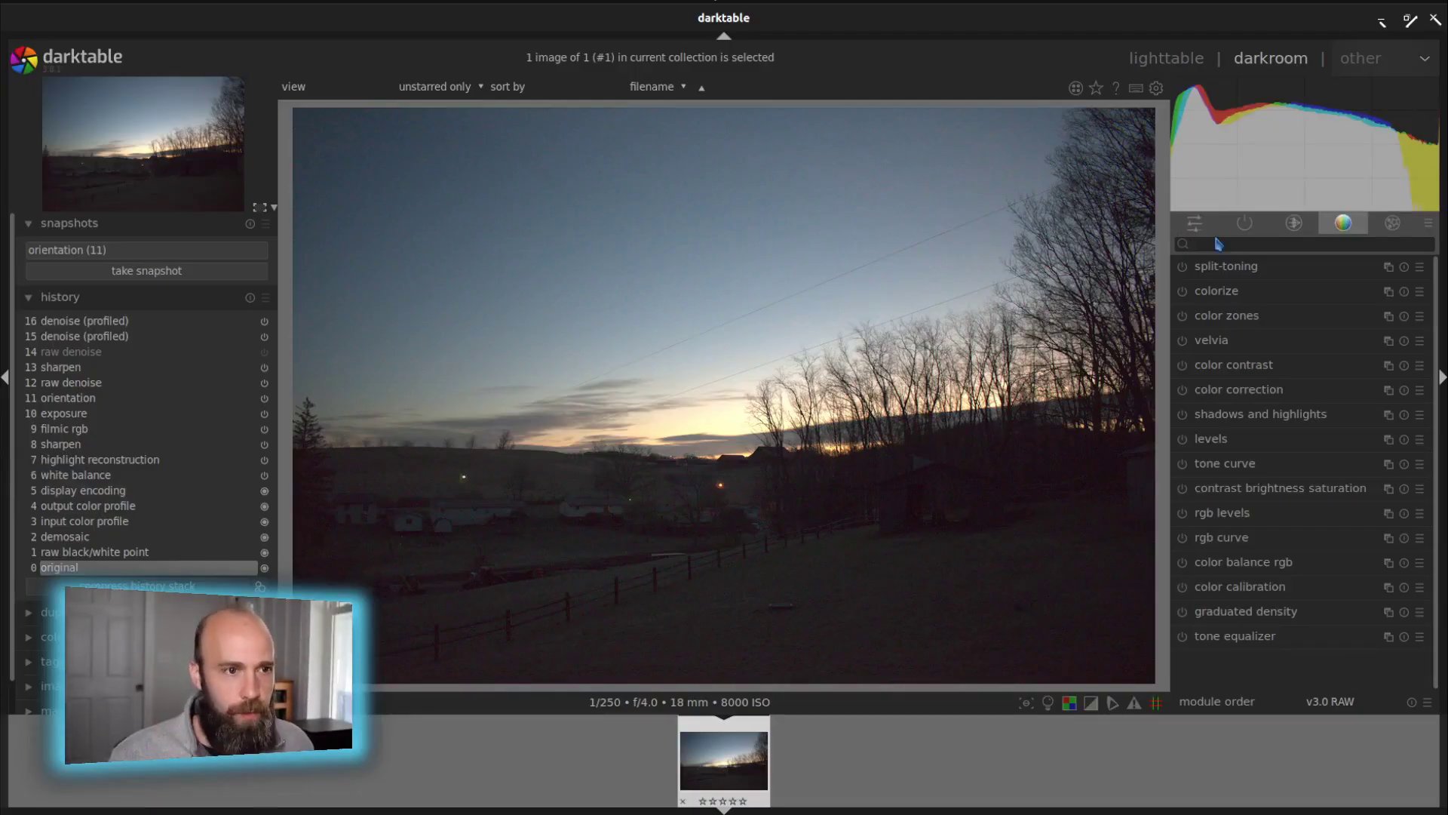
- Find the denoise (profiled) module by searching 'denoise', enable it, and set its mode to wavelets
{"action": "left_click", "coordinate": [1218, 244]}
{"action": "type", "text": "denoise"}
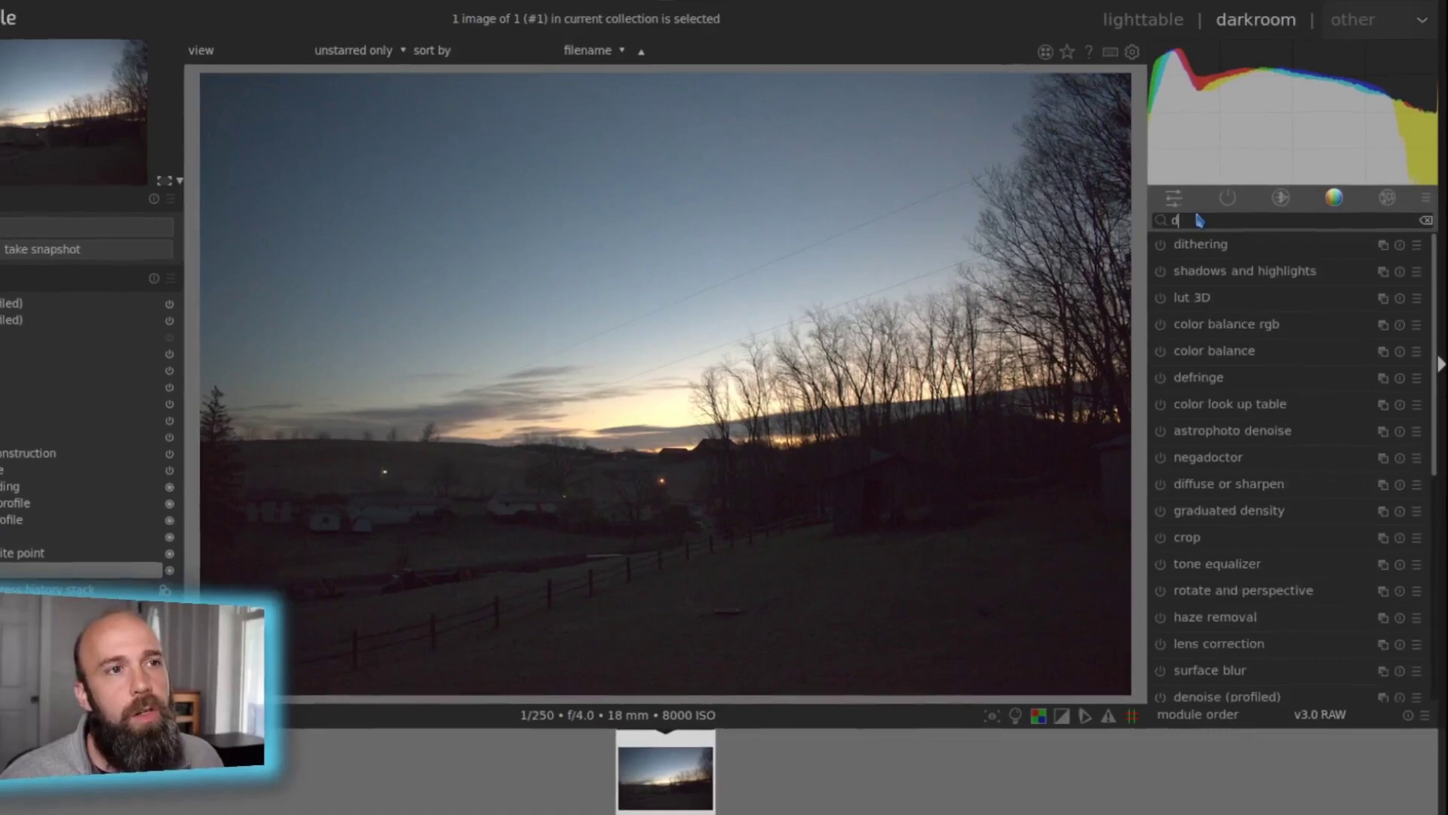
{"action": "left_click", "coordinate": [1207, 301]}
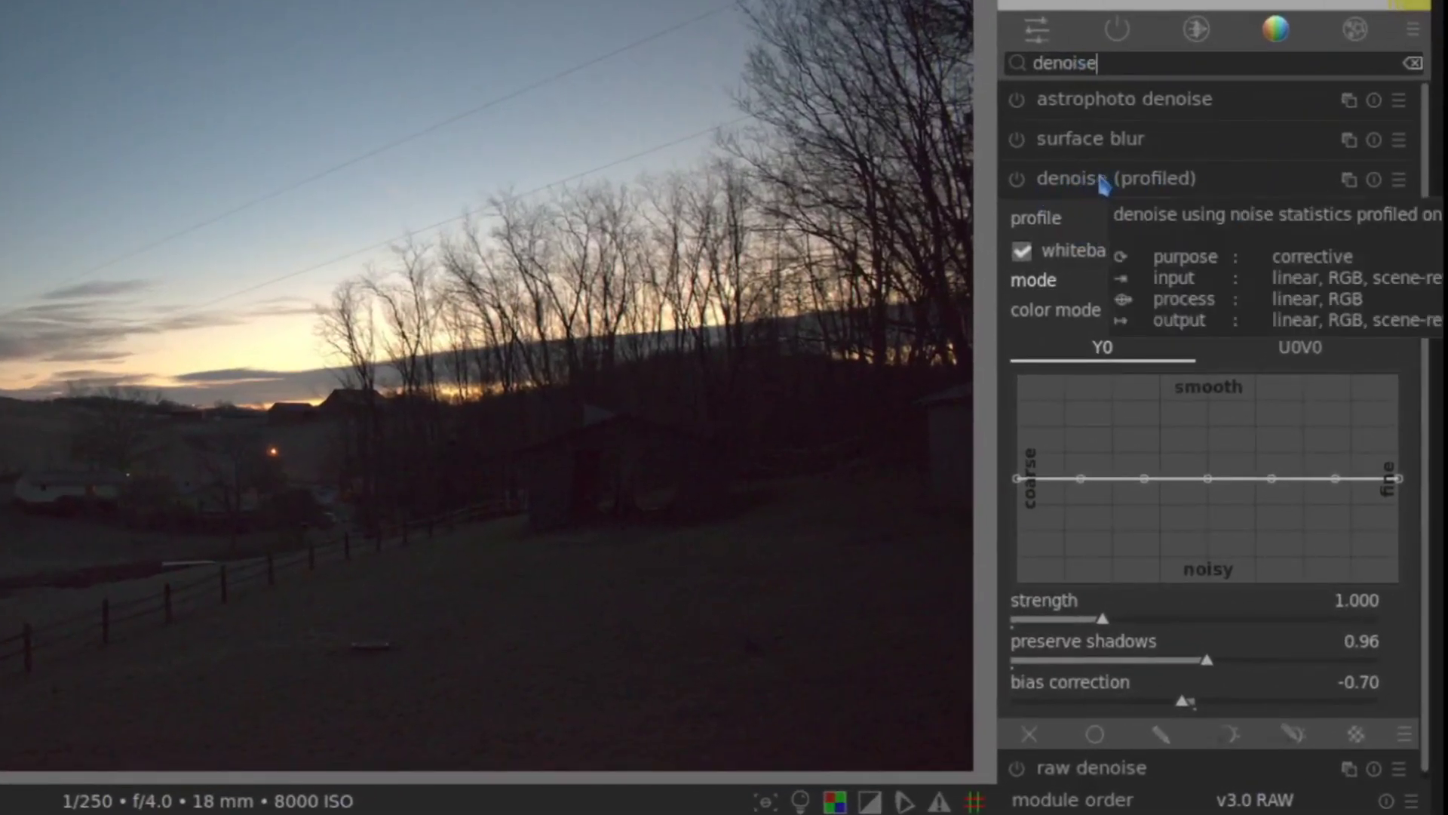
{"action": "left_click", "coordinate": [1017, 181]}
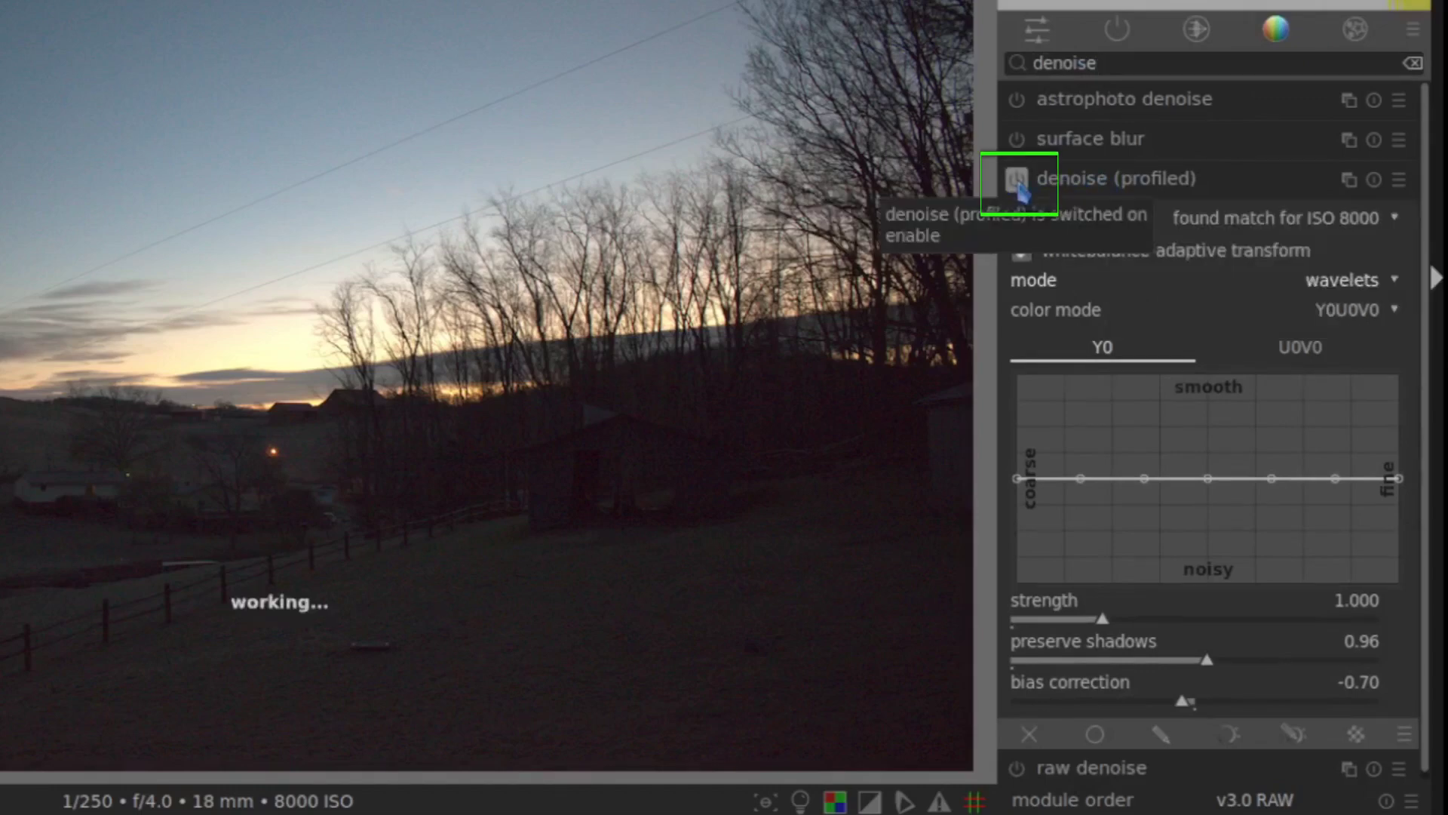
{"action": "left_click", "coordinate": [1327, 282]}
{"action": "left_click", "coordinate": [1343, 281]}
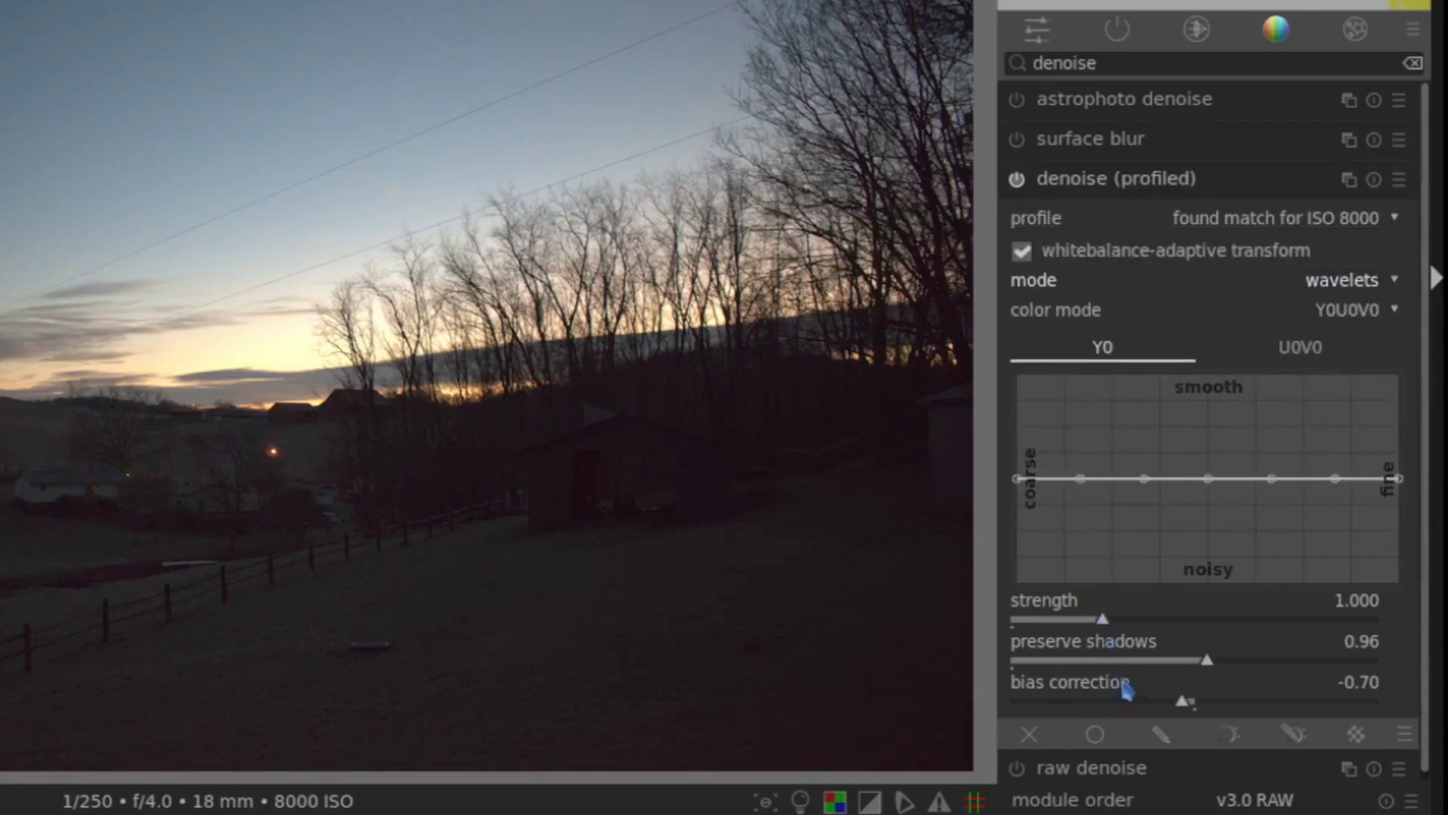
- Raise the profiled denoise strength to 2.836, checking the sky at 1:1 before returning to full view
{"action": "left_click_drag", "start_coordinate": [1112, 622], "coordinate": [1255, 589]}
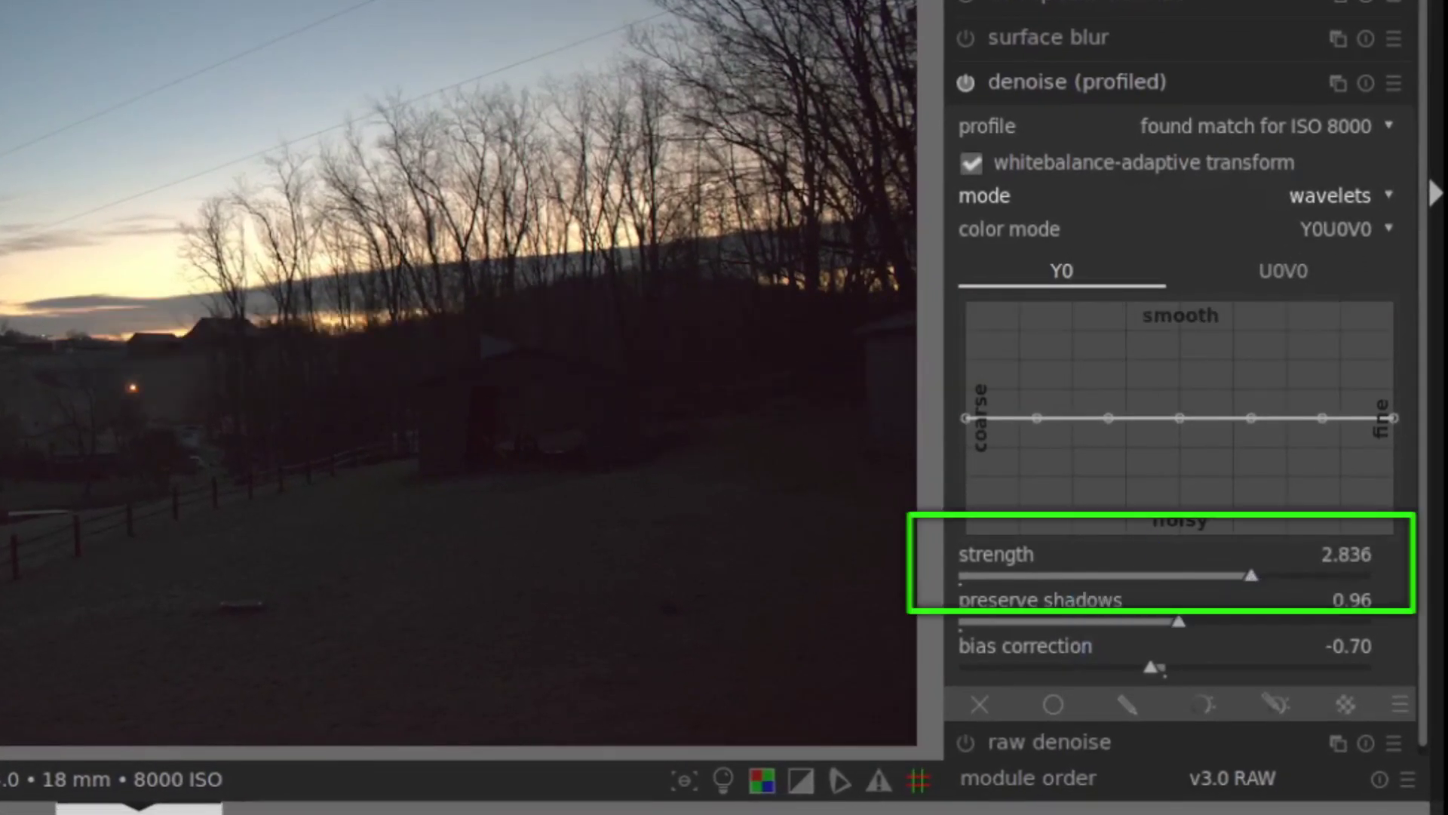
{"action": "key", "text": "alt+1"}
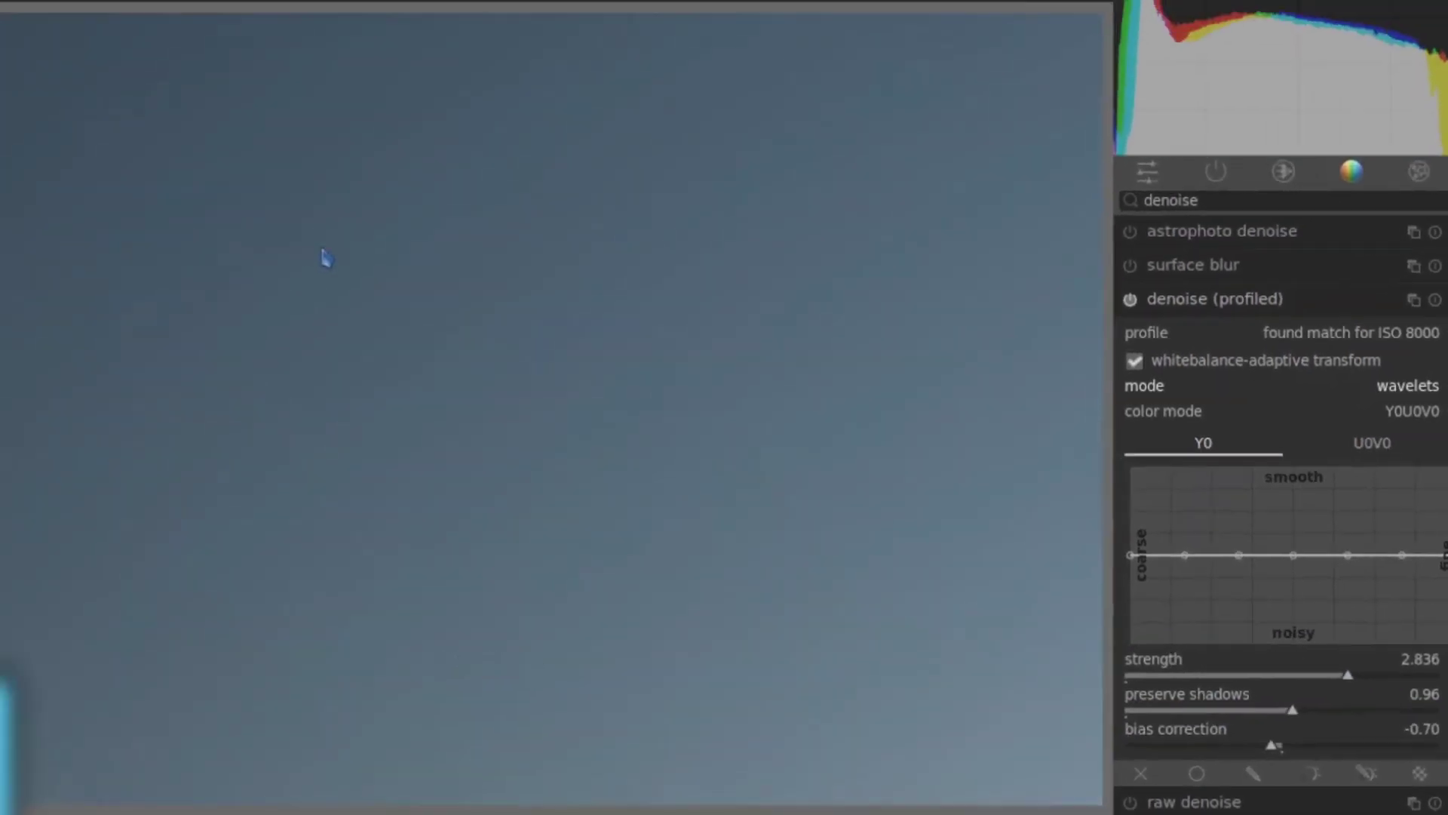
{"action": "key", "text": "alt+3"}
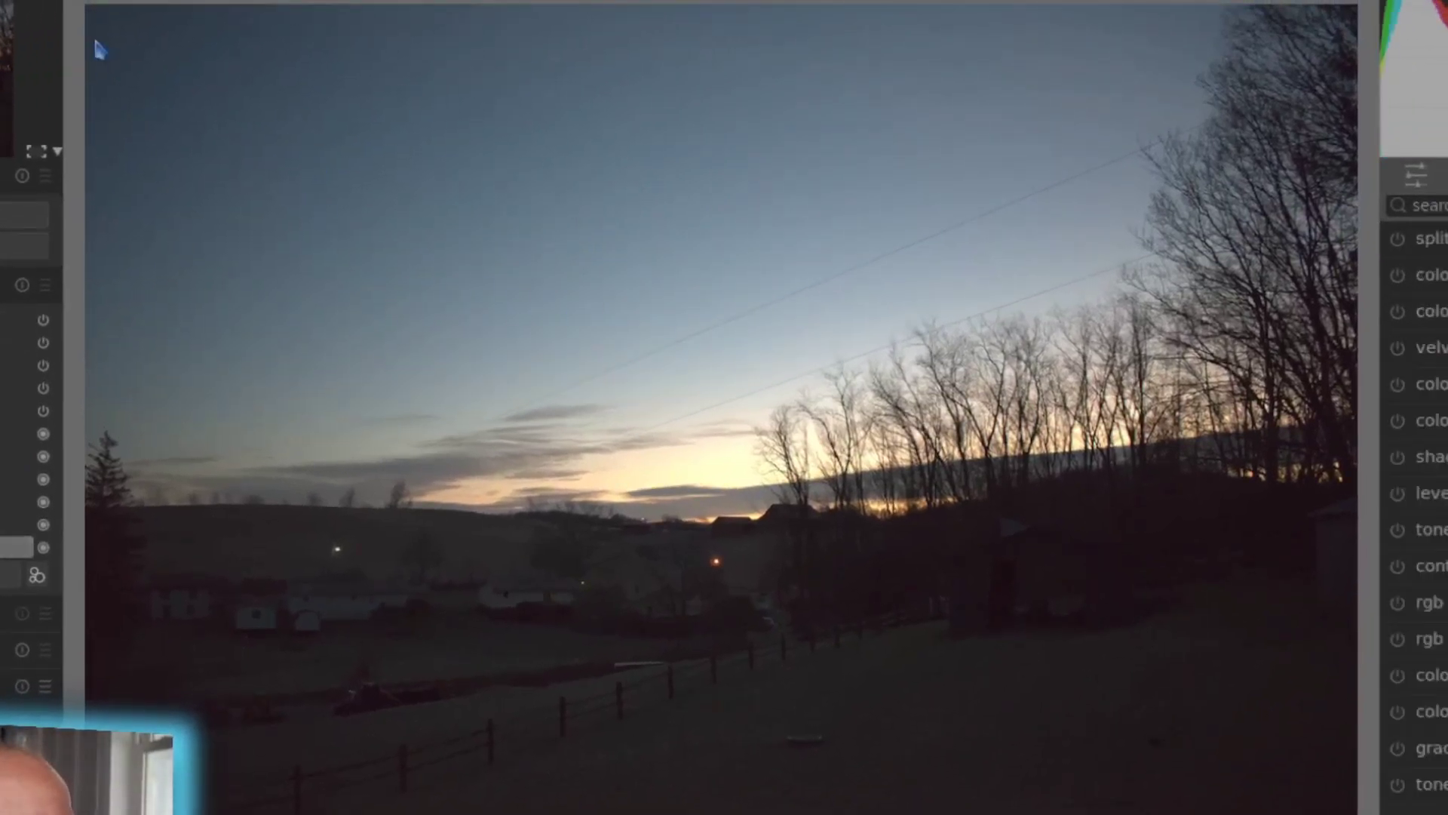
{"action": "scroll", "coordinate": [262, 116], "scroll_direction": "up", "scroll_amount": 3}
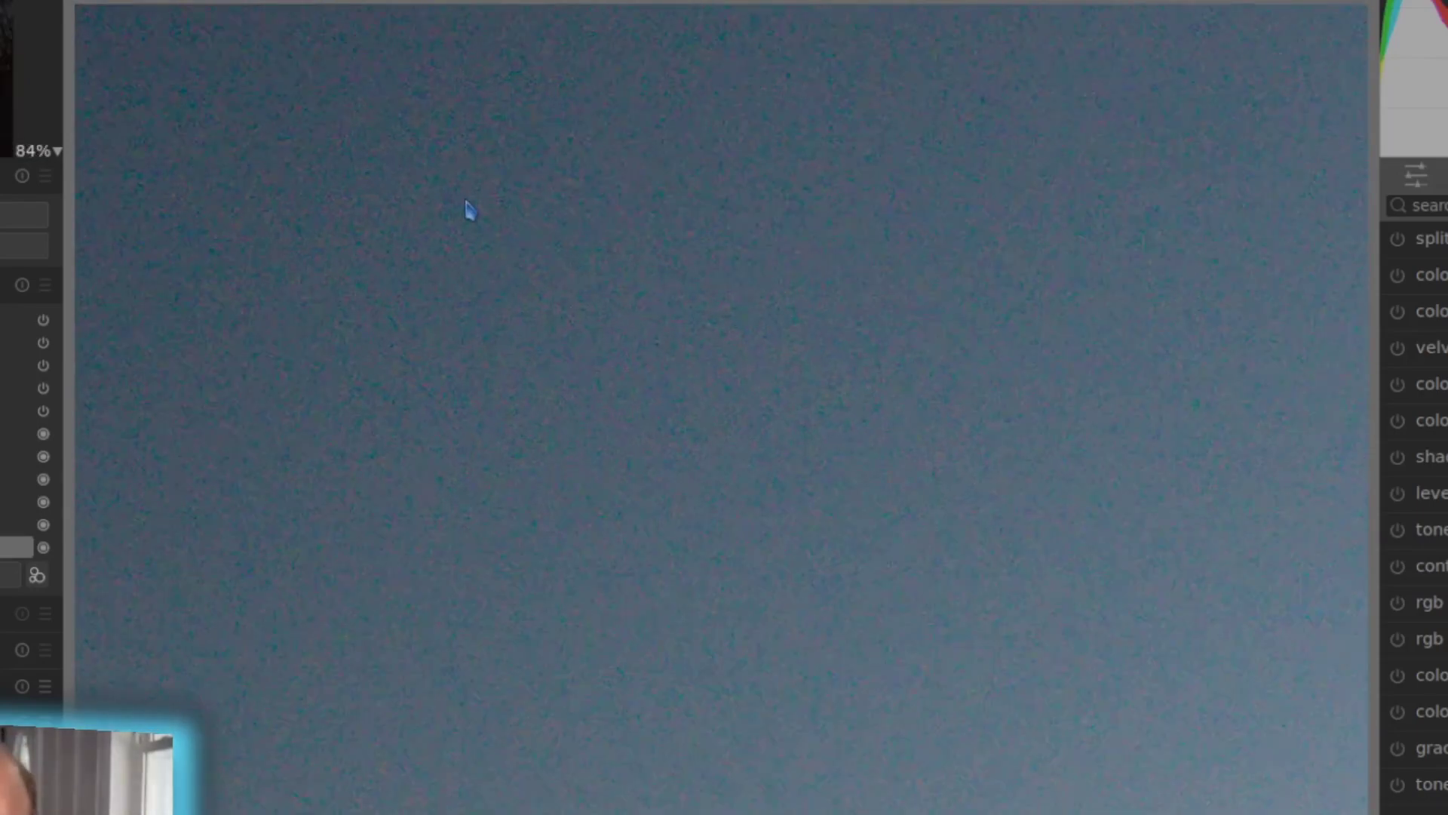
{"action": "scroll", "coordinate": [553, 357], "scroll_direction": "down", "scroll_amount": 3}
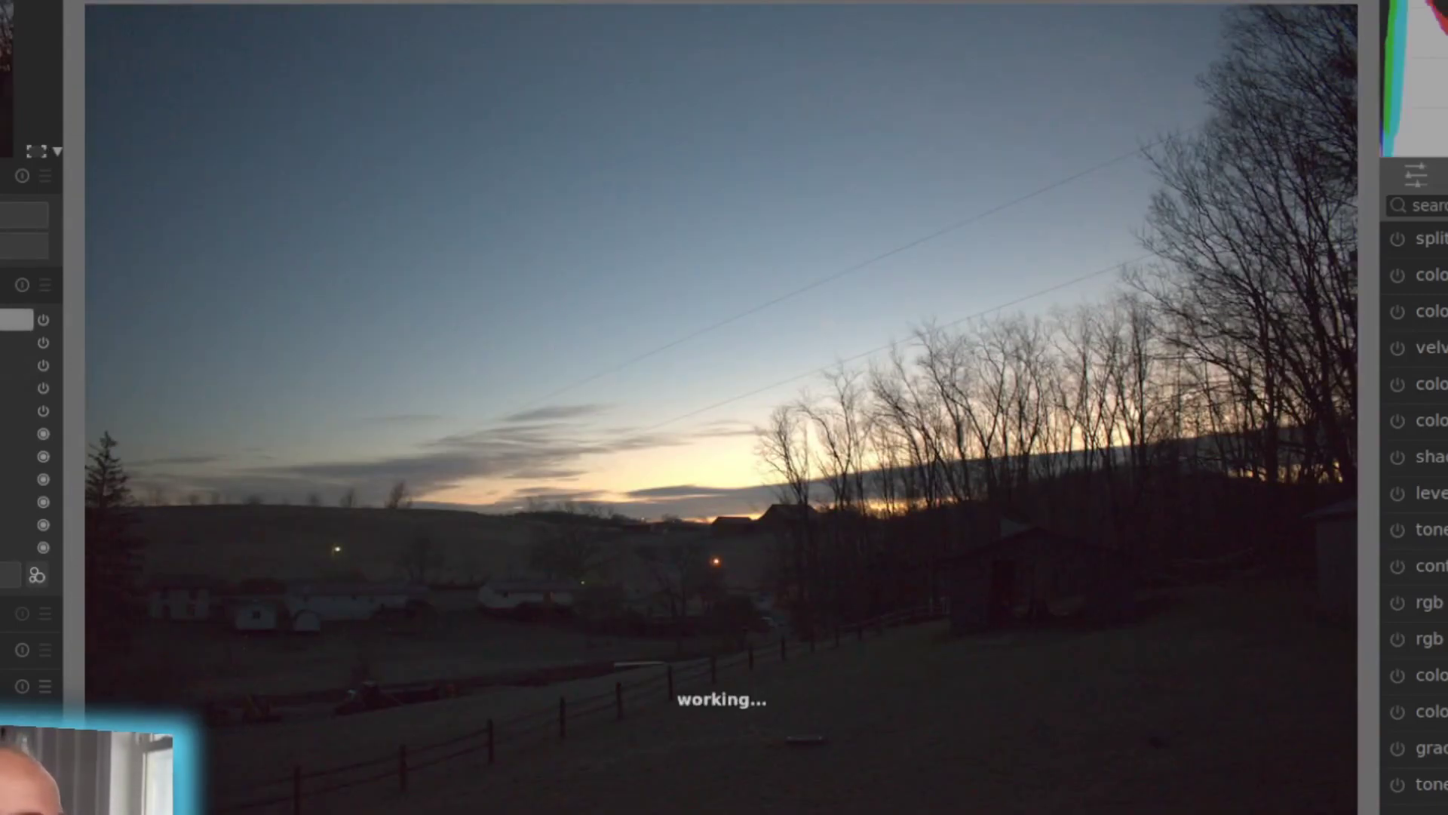
{"action": "scroll", "coordinate": [207, 97], "scroll_direction": "up", "scroll_amount": 3}
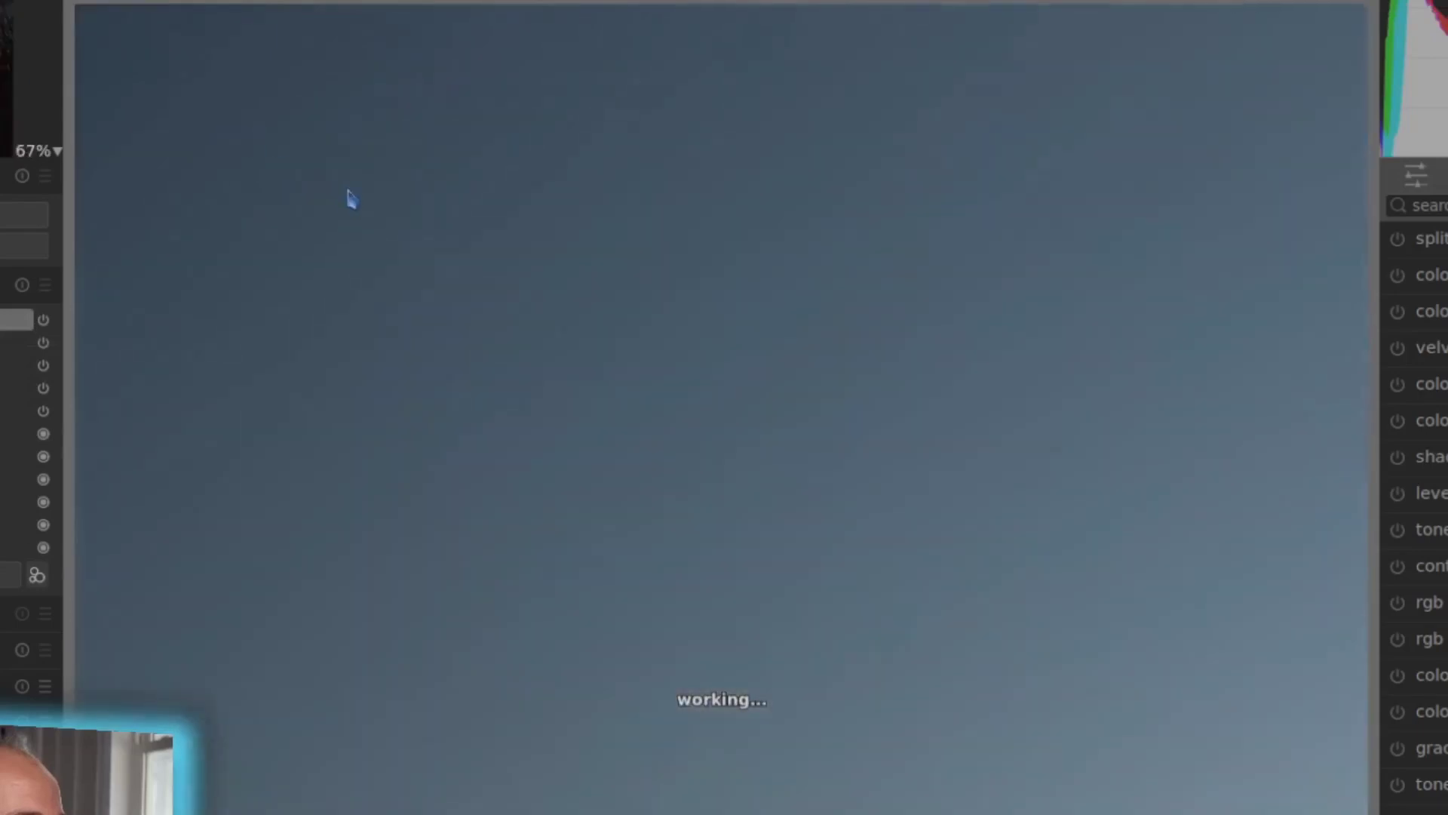
{"action": "scroll", "coordinate": [518, 277], "scroll_direction": "up", "scroll_amount": 1}
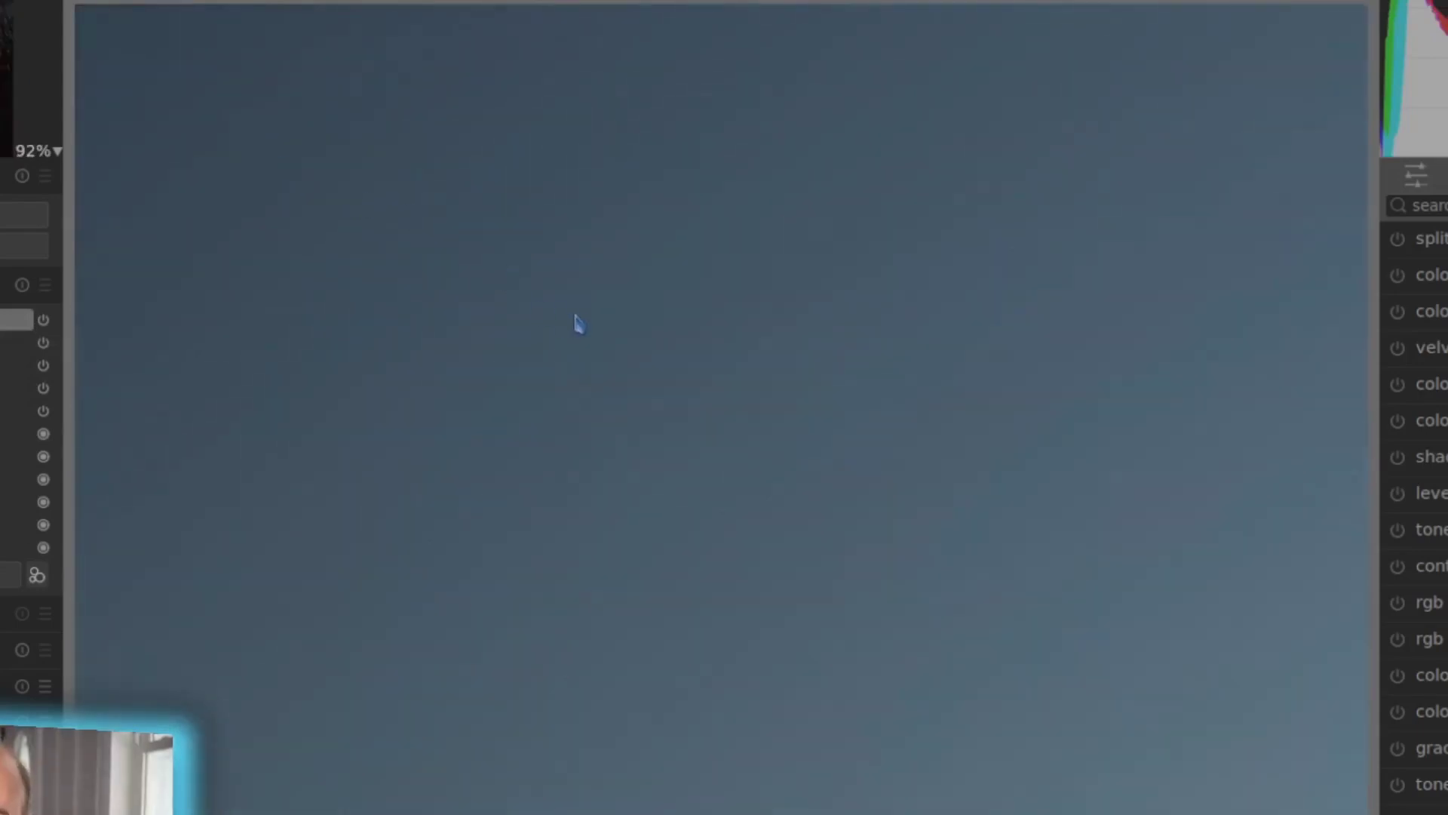
{"action": "scroll", "coordinate": [847, 459], "scroll_direction": "down", "scroll_amount": 3}
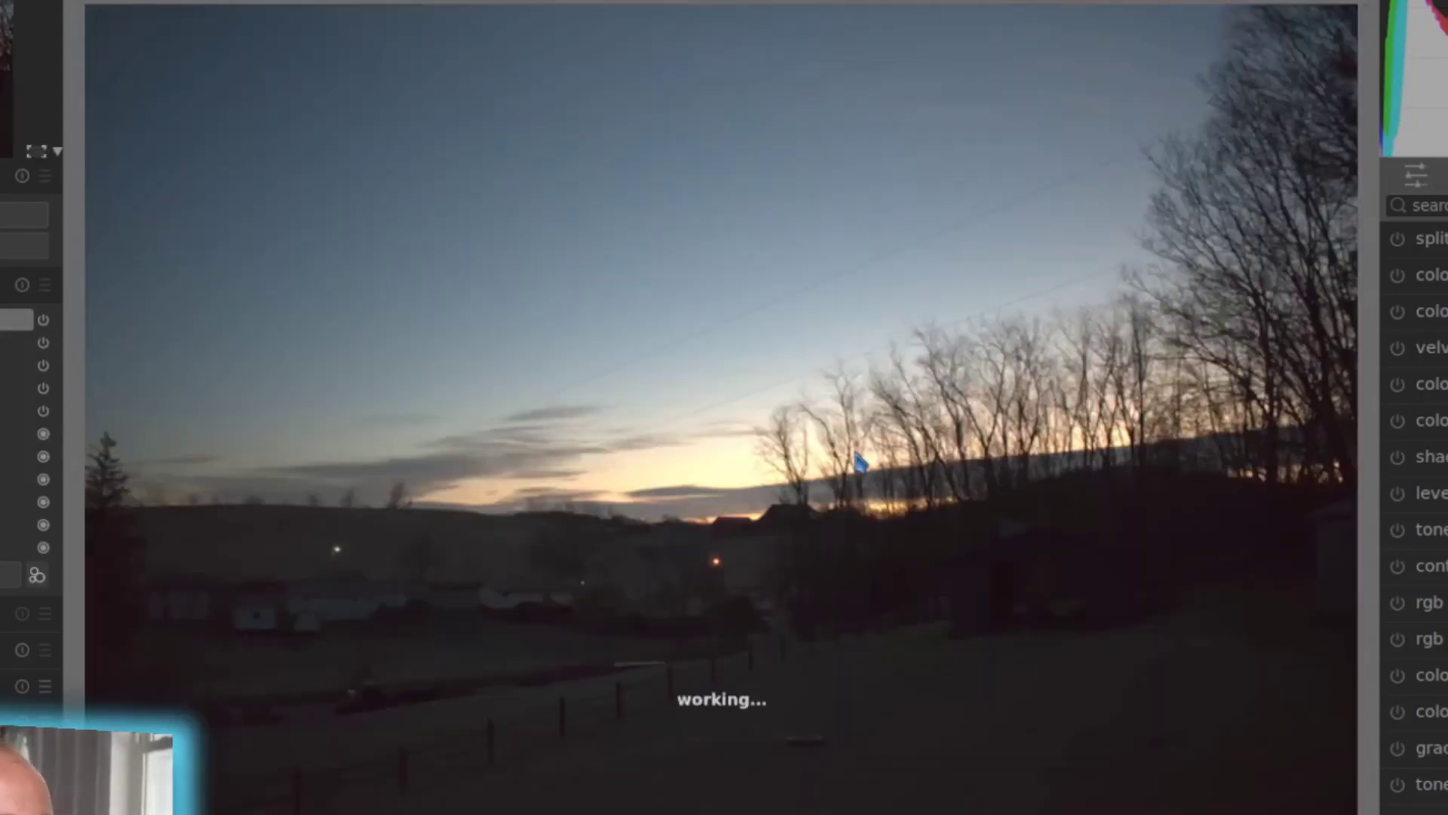
{"action": "scroll", "coordinate": [1282, 136], "scroll_direction": "up", "scroll_amount": 3}
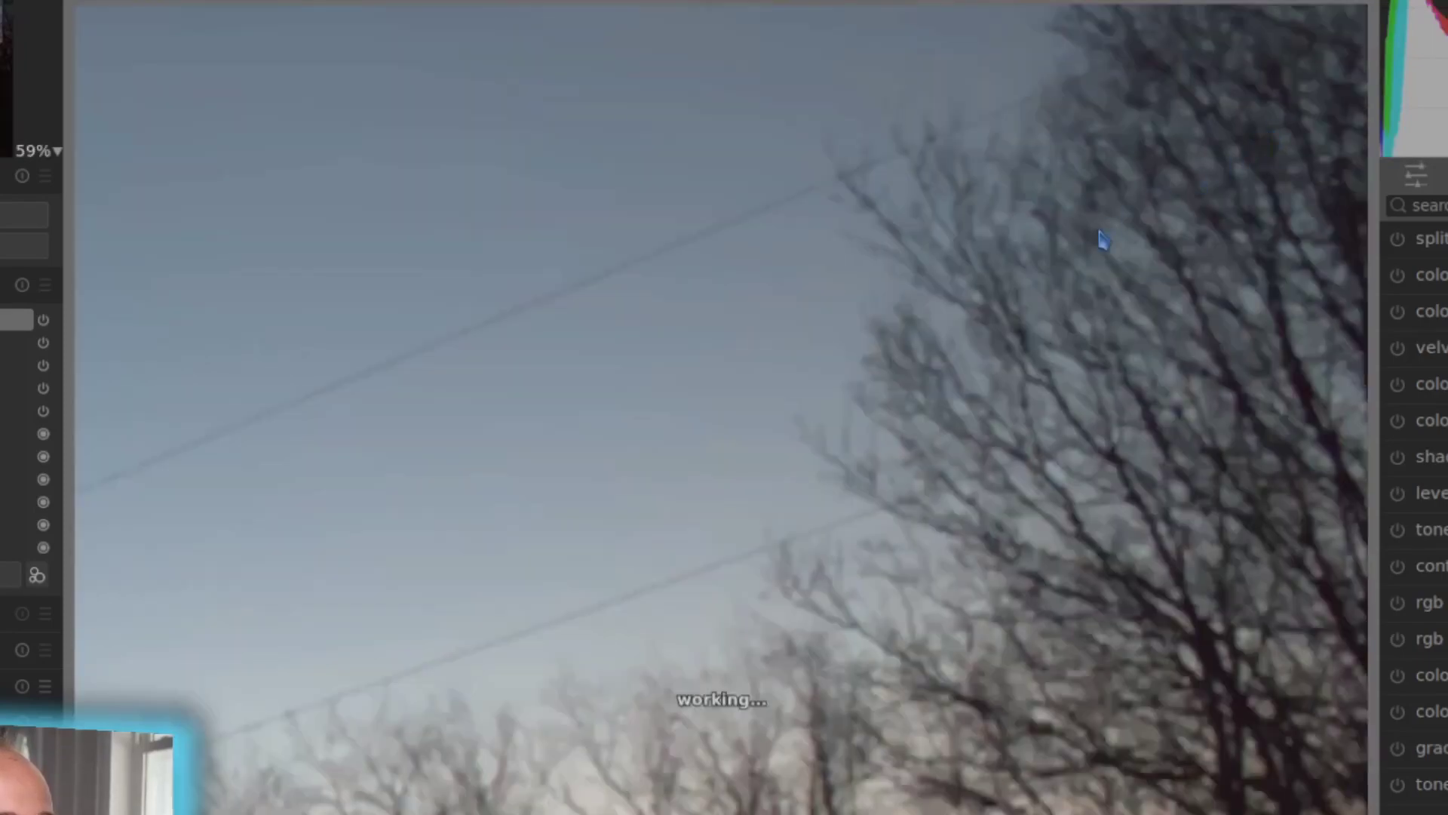
{"action": "scroll", "coordinate": [1080, 273], "scroll_direction": "up", "scroll_amount": 2}
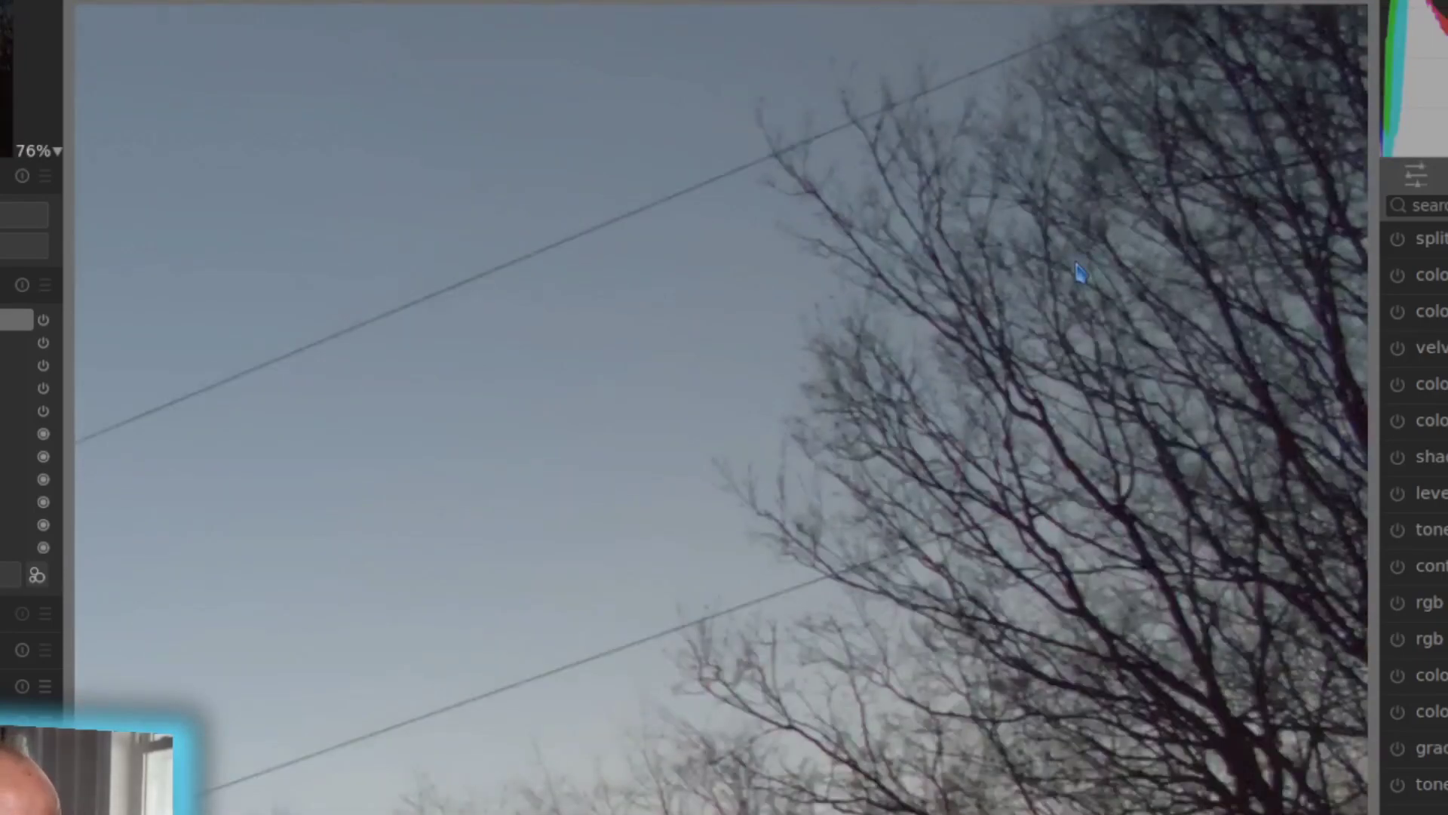
{"action": "scroll", "coordinate": [1154, 194], "scroll_direction": "down", "scroll_amount": 3}
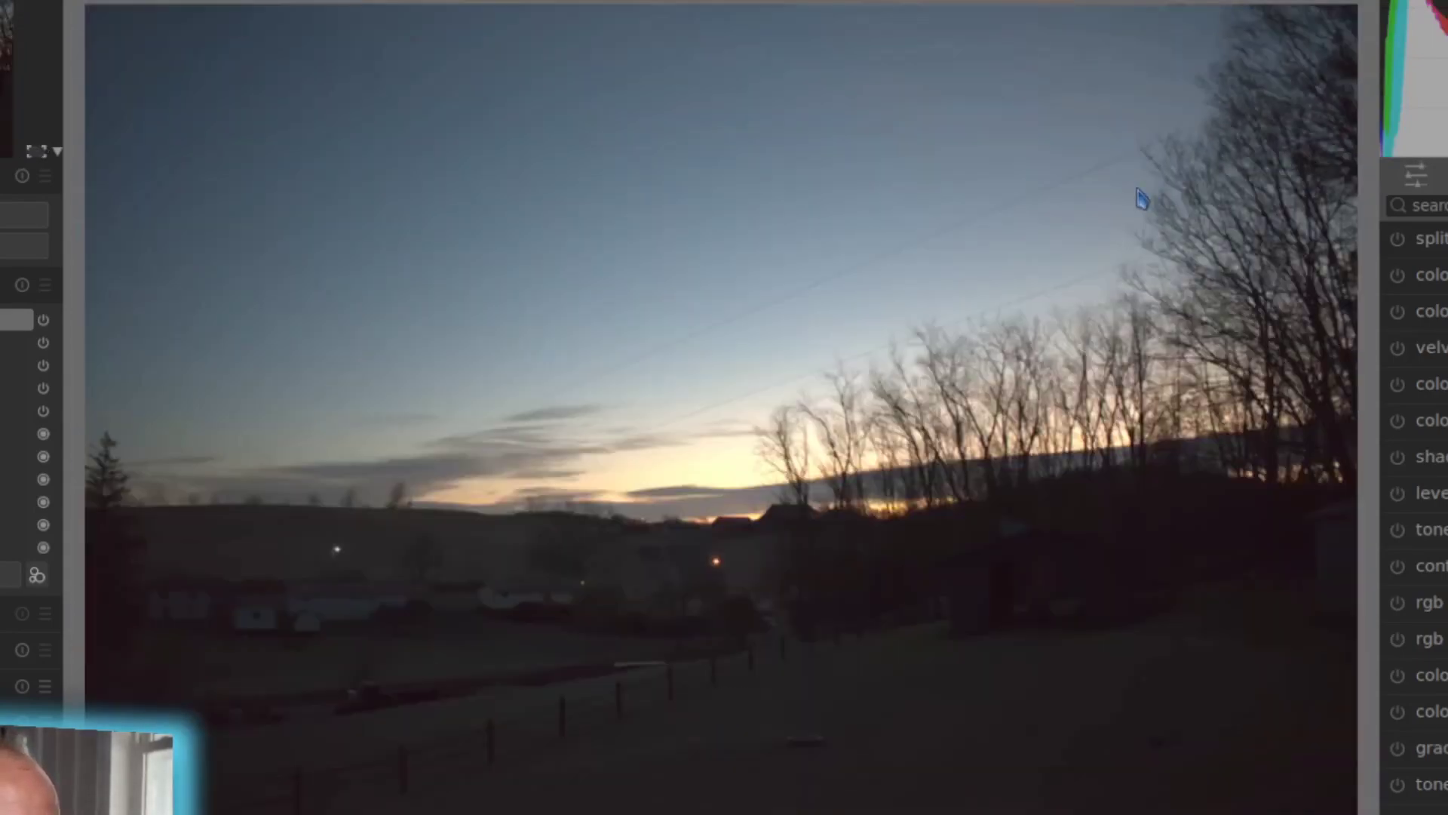